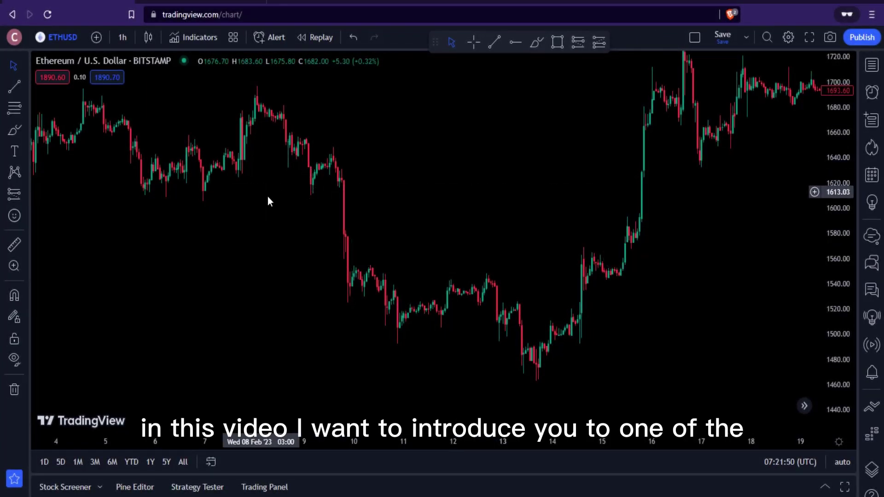
# Step: Pan the ETHUSD hourly chart back until the early-January candles show on the left
pyautogui.moveTo(267, 197); pyautogui.dragTo(498, 185)
pyautogui.moveTo(276, 232); pyautogui.dragTo(422, 223)
pyautogui.moveTo(170, 229); pyautogui.dragTo(373, 229)
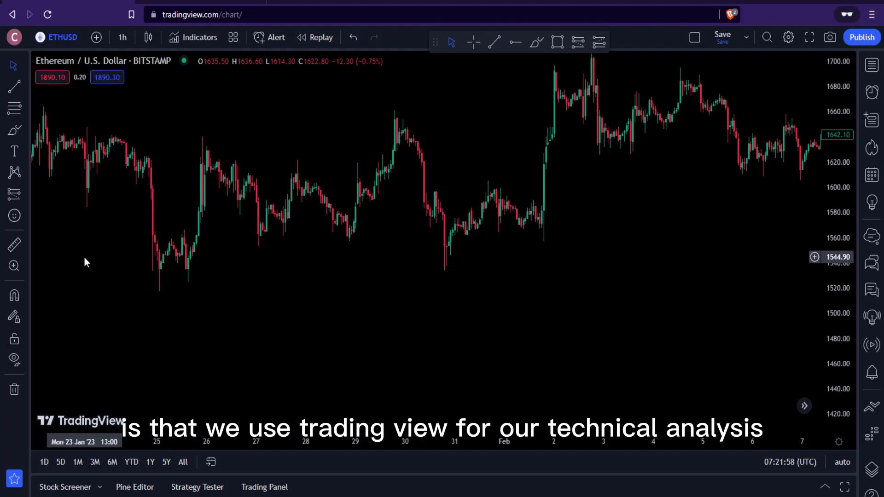
pyautogui.moveTo(136, 250); pyautogui.dragTo(303, 253)
pyautogui.moveTo(162, 296); pyautogui.dragTo(421, 292)
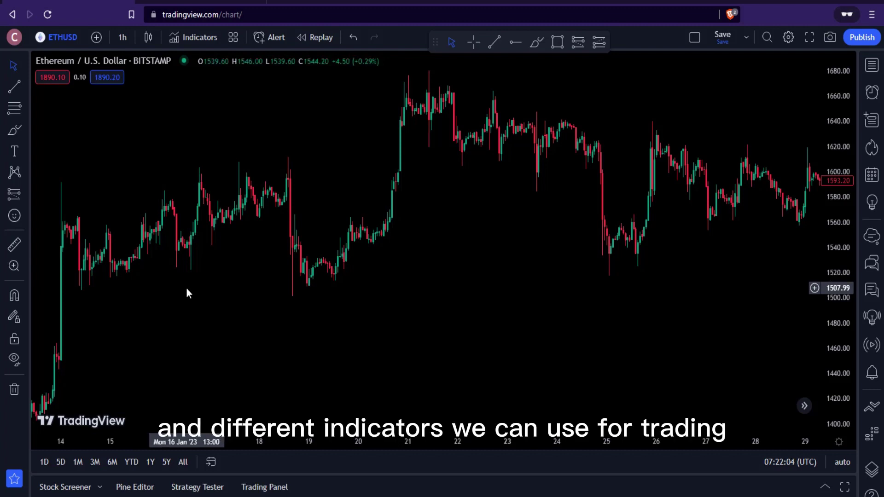
pyautogui.moveTo(138, 298)
pyautogui.mouseDown()
pyautogui.moveTo(302, 268)
pyautogui.moveTo(378, 235)
pyautogui.moveTo(424, 173)
pyautogui.moveTo(447, 164)
pyautogui.mouseUp()
pyautogui.moveTo(262, 221)
pyautogui.mouseDown()
pyautogui.moveTo(407, 163)
pyautogui.moveTo(432, 118)
pyautogui.mouseUp()
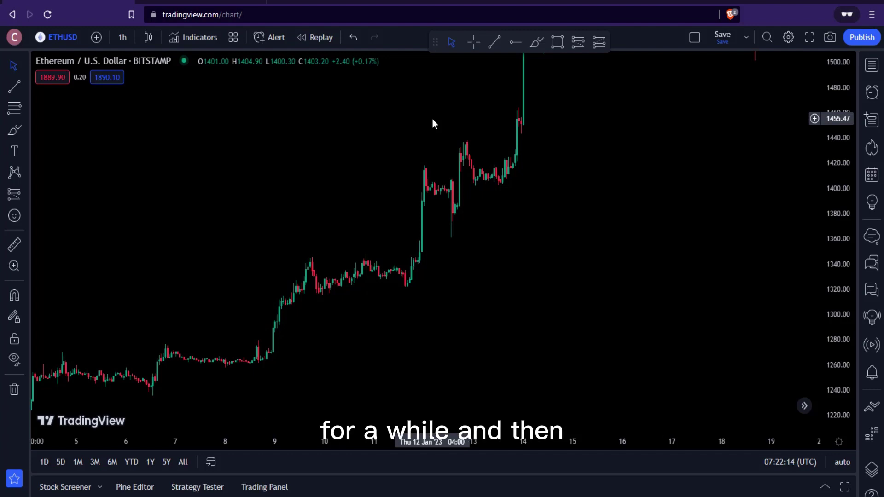
pyautogui.moveTo(289, 189); pyautogui.dragTo(410, 145)
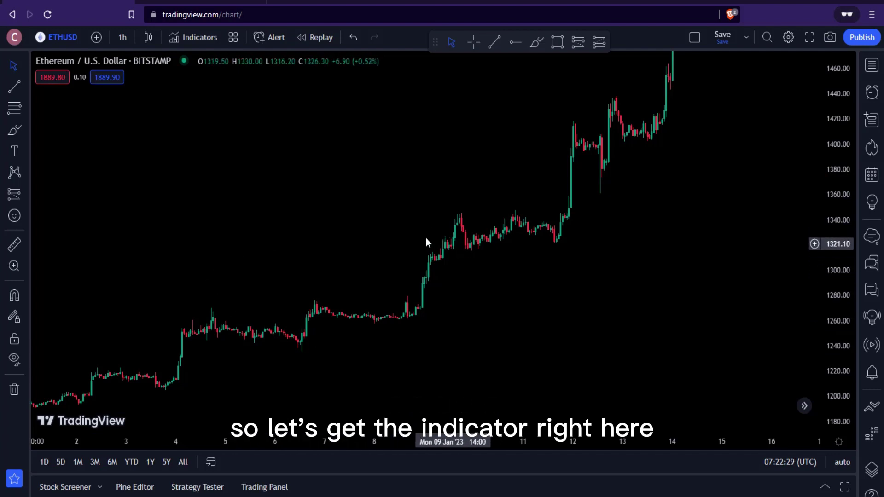
# Step: Search 'sUPER' in Indicators and add the Supertrend (10, 3) indicator to the chart
pyautogui.click(204, 39)
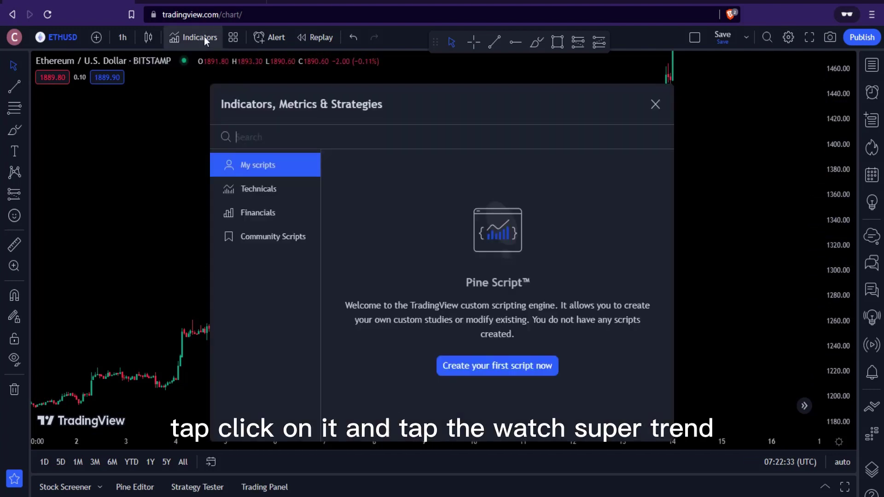
pyautogui.write('s')
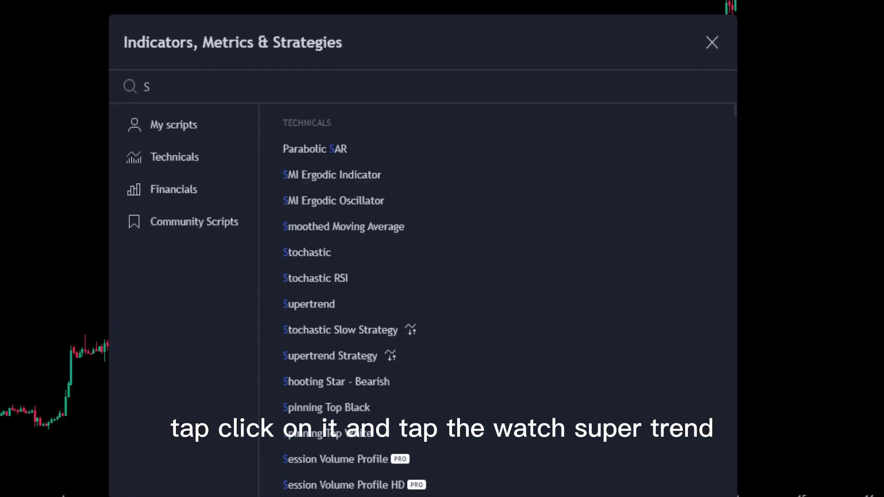
pyautogui.write('UPER')
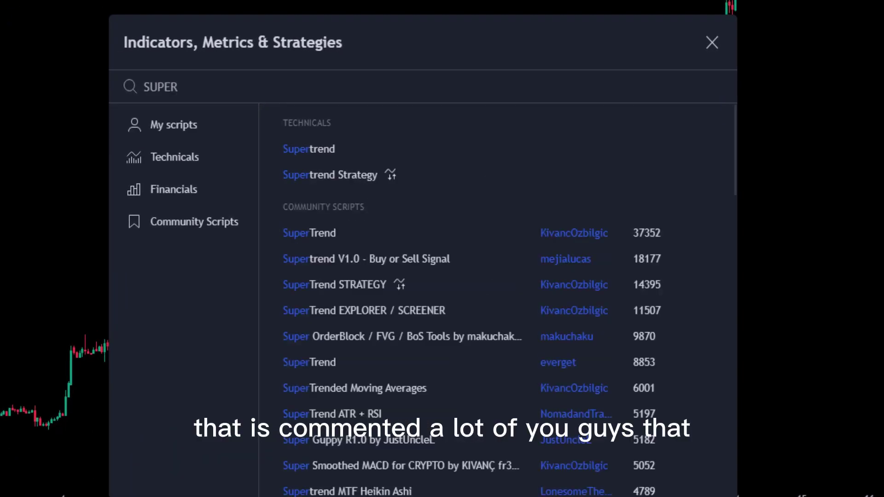
pyautogui.click(312, 150)
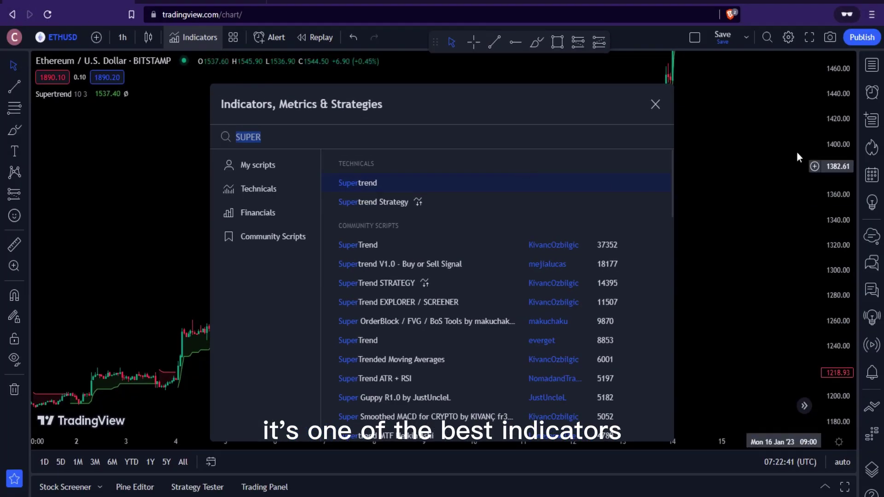
pyautogui.click(660, 103)
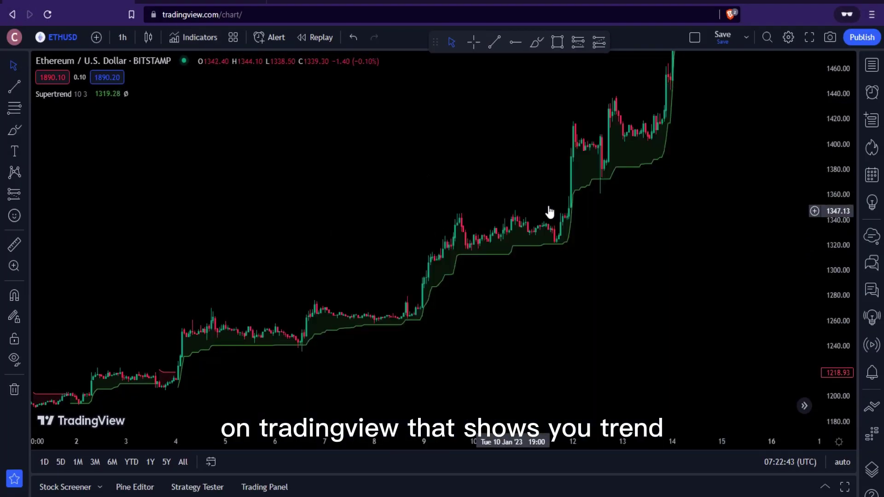
# Step: Stretch the price scale and pan to the 17–31 Dec candles with red and green Supertrend bands
pyautogui.moveTo(397, 262); pyautogui.dragTo(507, 179)
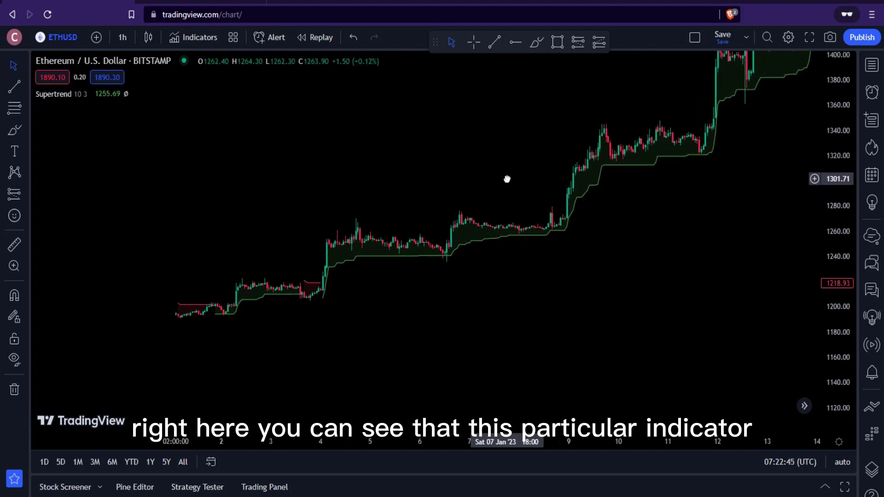
pyautogui.moveTo(847, 241); pyautogui.dragTo(839, 136)
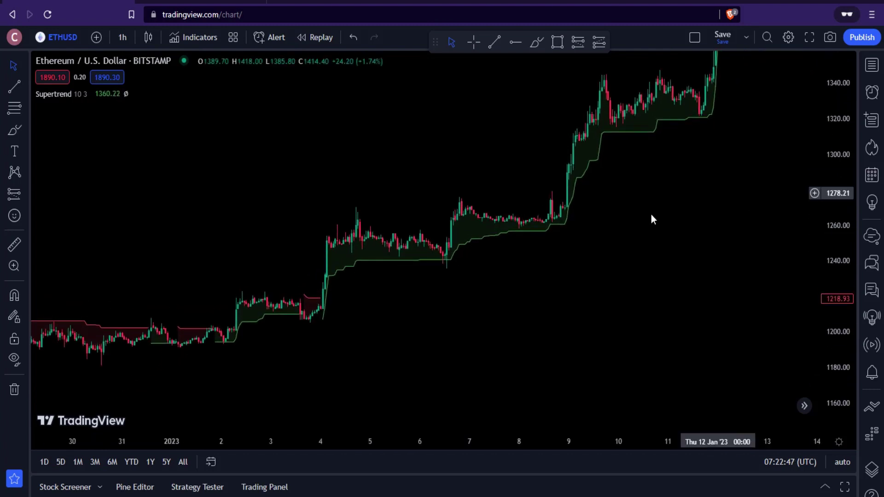
pyautogui.moveTo(831, 280); pyautogui.dragTo(830, 191)
pyautogui.moveTo(418, 352); pyautogui.dragTo(525, 321)
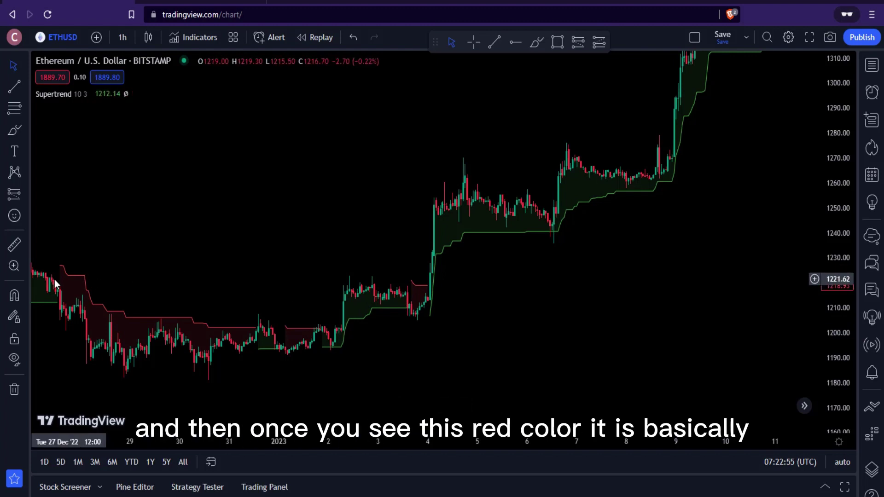
pyautogui.moveTo(143, 261); pyautogui.dragTo(287, 250)
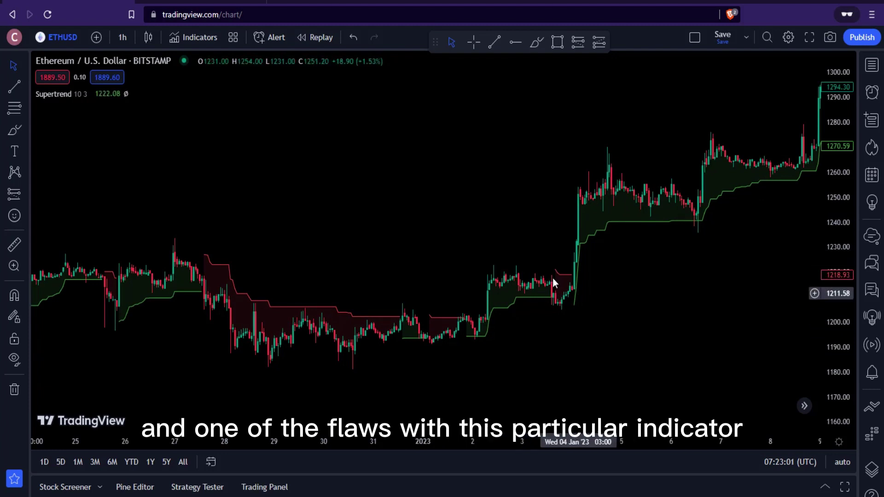
pyautogui.moveTo(571, 299); pyautogui.dragTo(547, 305)
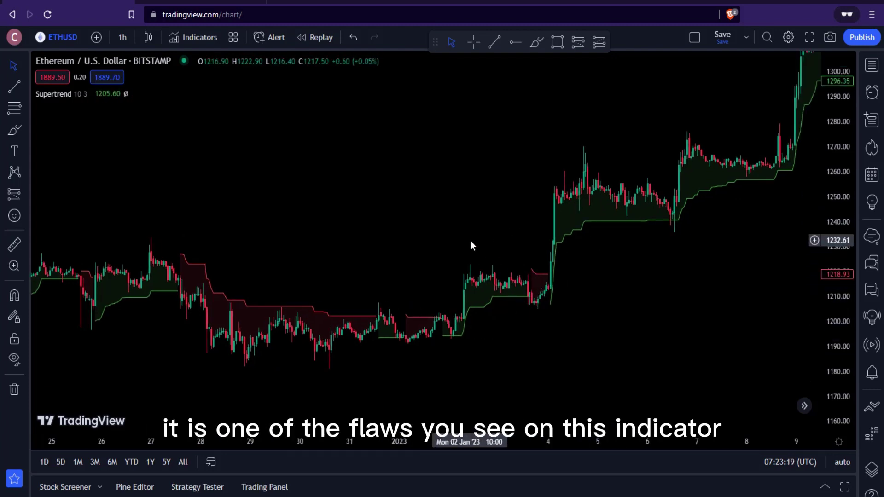
pyautogui.moveTo(491, 236); pyautogui.dragTo(568, 209)
pyautogui.hscroll(-4, 493, 239)
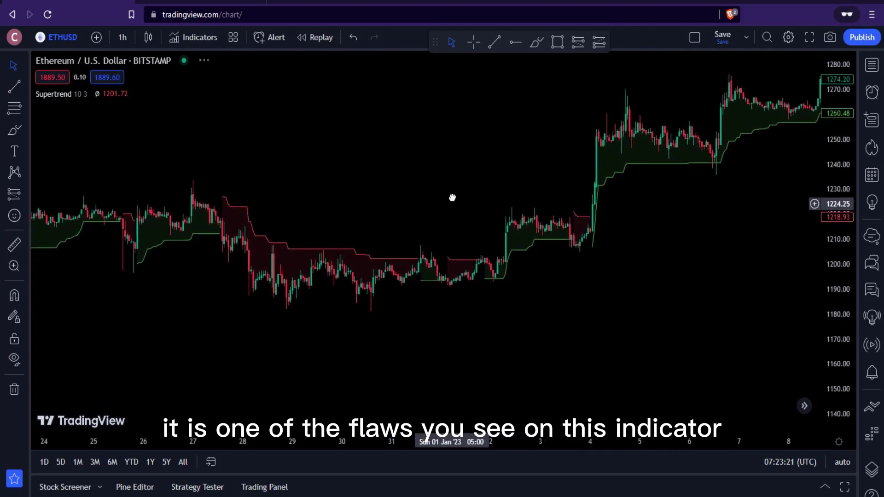
pyautogui.moveTo(411, 172); pyautogui.dragTo(542, 199)
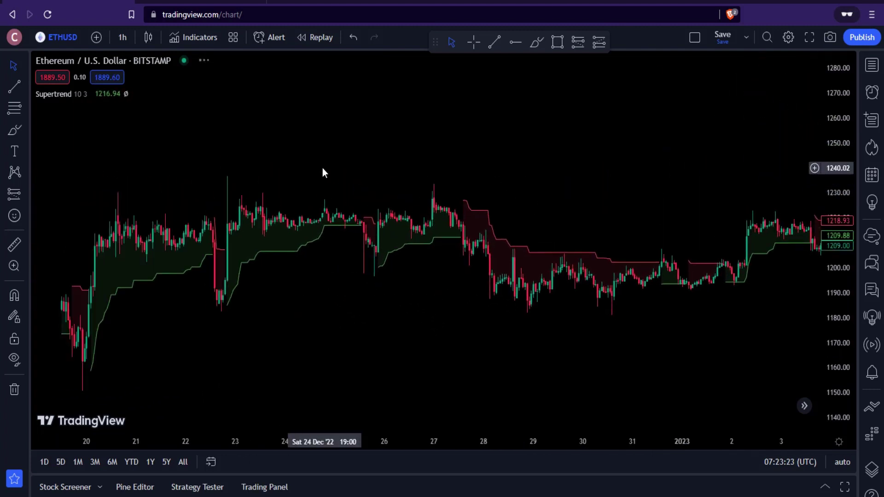
pyautogui.moveTo(322, 172); pyautogui.dragTo(441, 159)
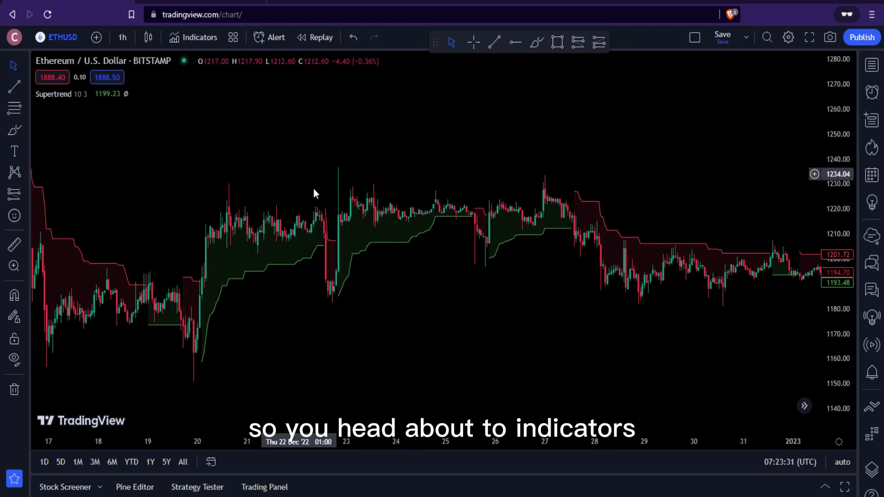
# Step: Search 'PIVOT POINT SU' in Indicators and add the Pivot Point Supertrend community script
pyautogui.click(198, 38)
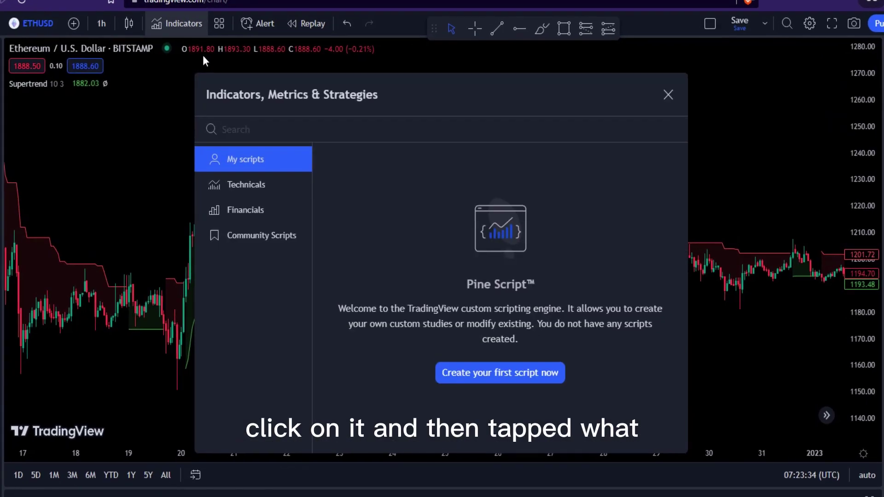
pyautogui.write('PI')
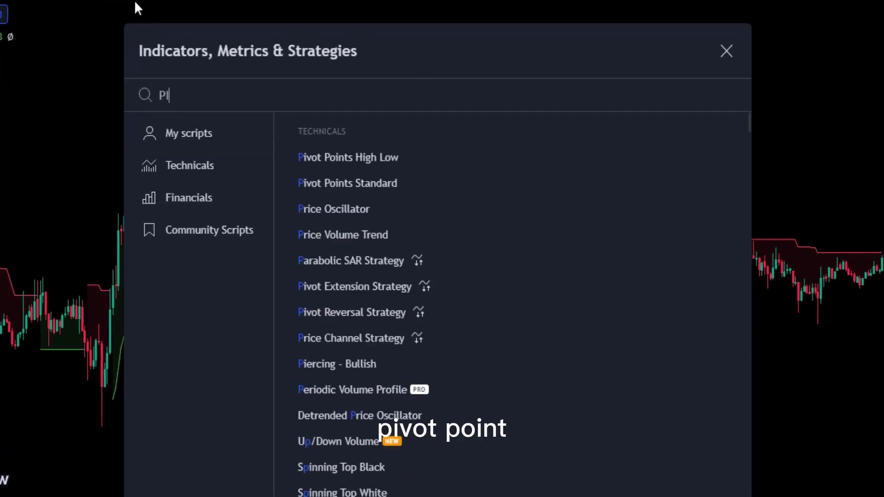
pyautogui.write('VOT P')
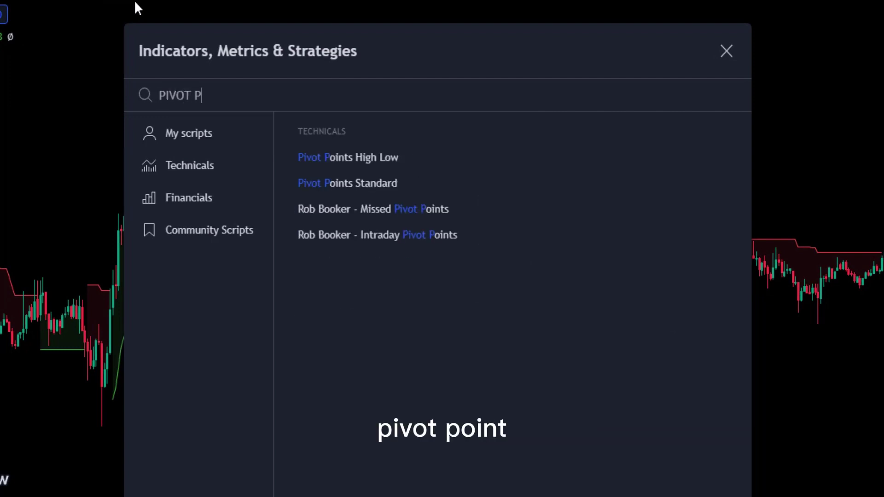
pyautogui.write('OINT SU')
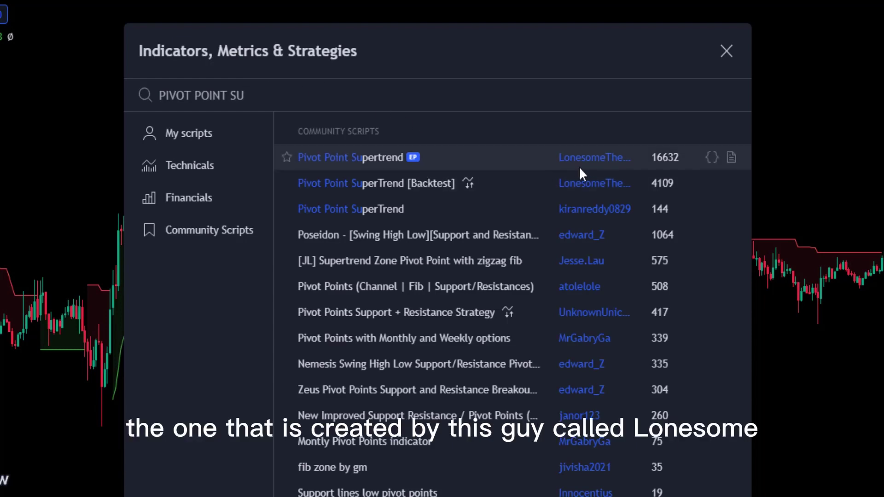
pyautogui.click(338, 157)
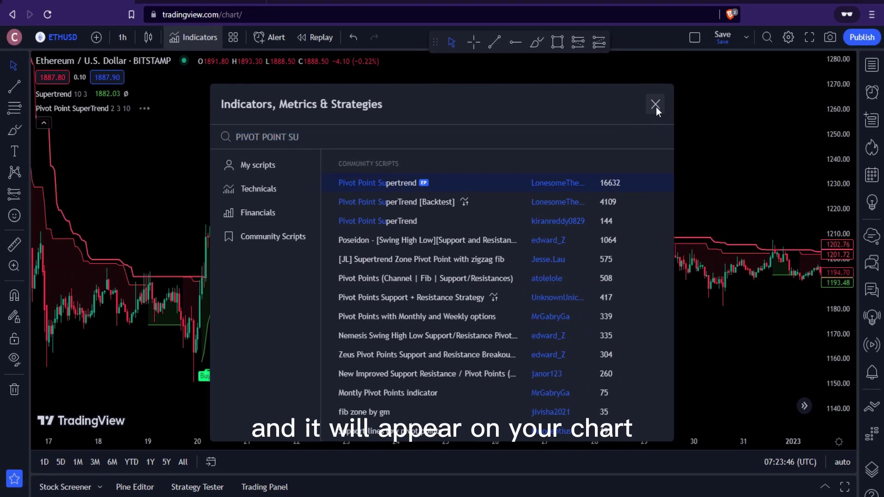
# Step: Close the indicator search and review the Dec 18 to Jan 10 Buy and Sell signals
pyautogui.click(655, 105)
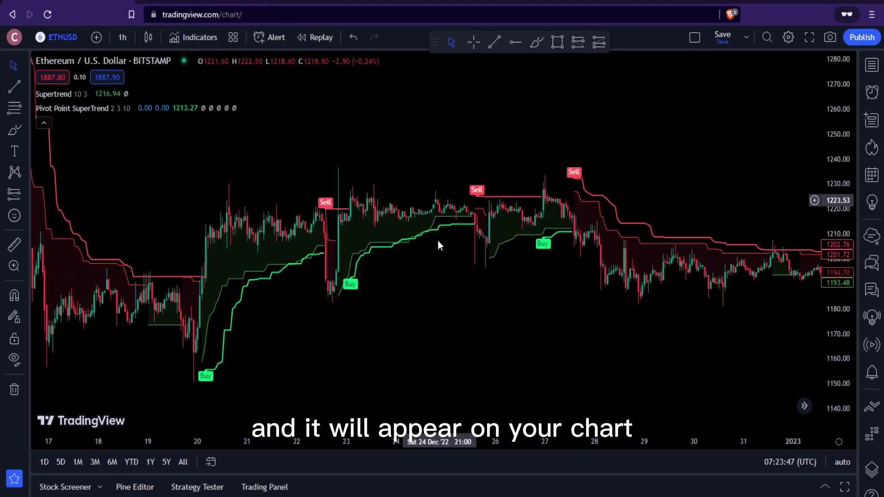
pyautogui.scroll(3, 430, 286)
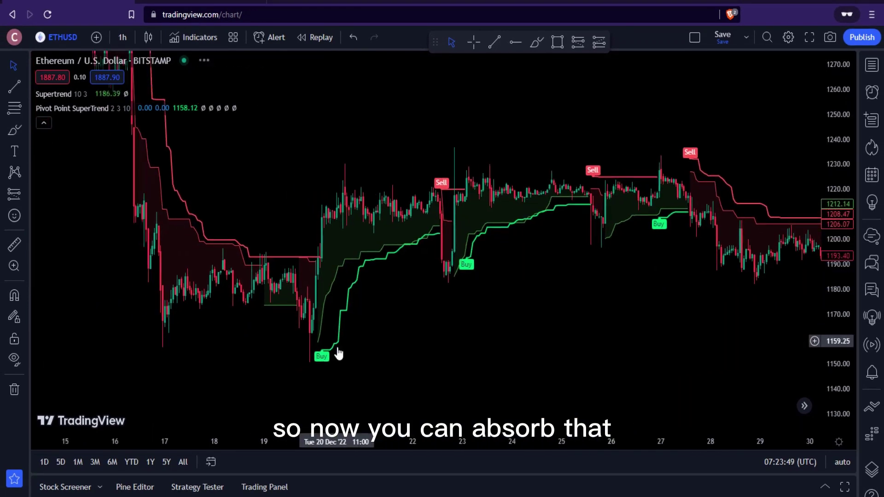
pyautogui.moveTo(272, 236); pyautogui.dragTo(304, 181)
pyautogui.moveTo(461, 304); pyautogui.dragTo(358, 296)
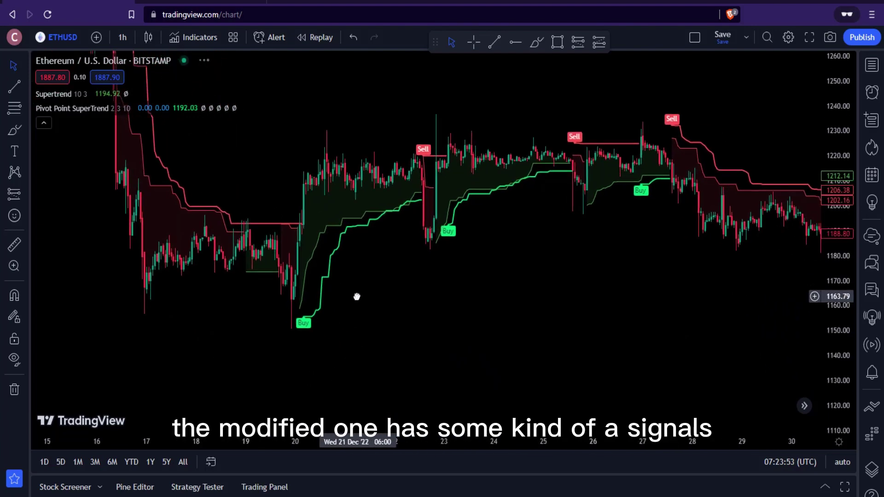
pyautogui.moveTo(467, 235); pyautogui.dragTo(353, 326)
pyautogui.moveTo(495, 278); pyautogui.dragTo(394, 303)
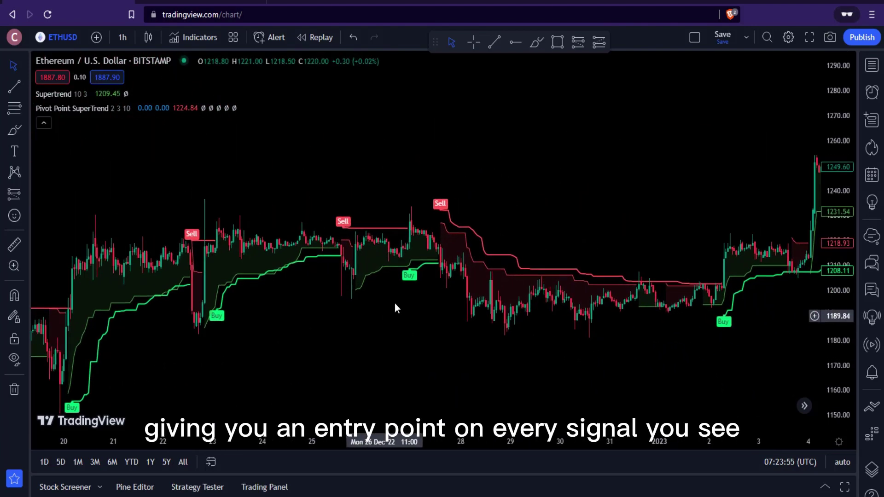
pyautogui.moveTo(465, 192)
pyautogui.mouseDown()
pyautogui.moveTo(438, 152)
pyautogui.moveTo(431, 257)
pyautogui.moveTo(409, 267)
pyautogui.mouseUp()
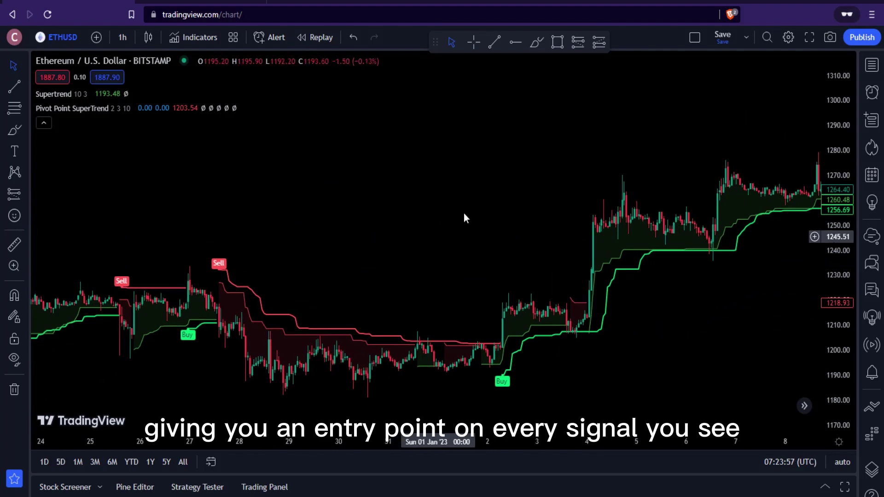
pyautogui.moveTo(494, 183)
pyautogui.mouseDown()
pyautogui.moveTo(397, 204)
pyautogui.moveTo(444, 187)
pyautogui.moveTo(527, 132)
pyautogui.moveTo(548, 132)
pyautogui.mouseUp()
pyautogui.moveTo(334, 172); pyautogui.dragTo(478, 158)
# Step: Pan back through mid-December signals to the Nov 24–Dec 8 range and the Nov 29 Buy
pyautogui.moveTo(259, 174)
pyautogui.mouseDown()
pyautogui.moveTo(517, 161)
pyautogui.moveTo(505, 285)
pyautogui.mouseUp()
pyautogui.moveTo(393, 165); pyautogui.dragTo(515, 255)
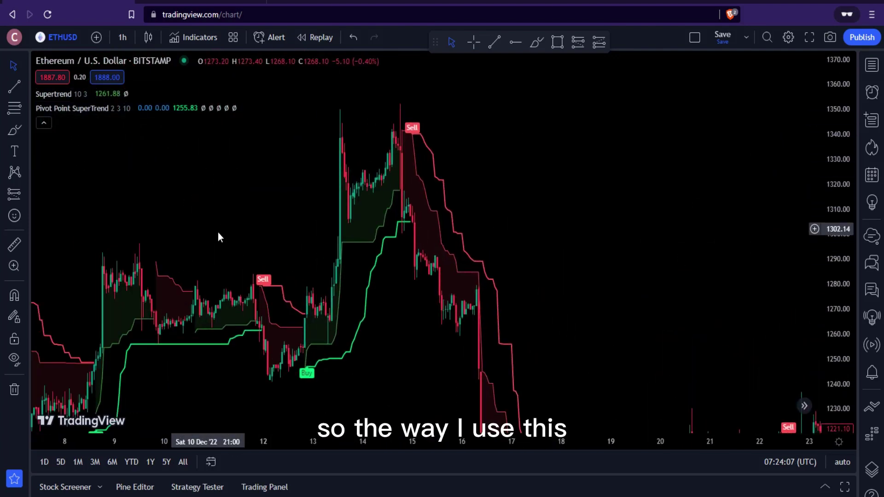
pyautogui.moveTo(189, 226); pyautogui.dragTo(249, 199)
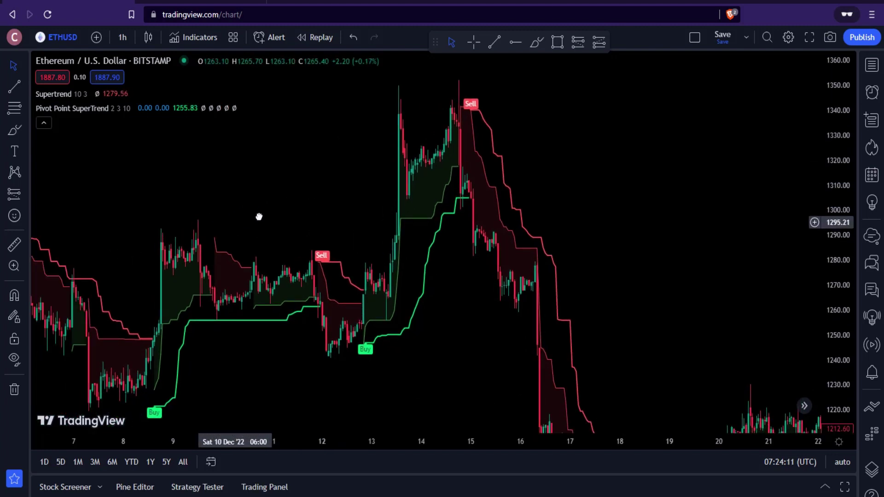
pyautogui.moveTo(258, 217); pyautogui.dragTo(409, 296)
pyautogui.moveTo(340, 328); pyautogui.dragTo(417, 327)
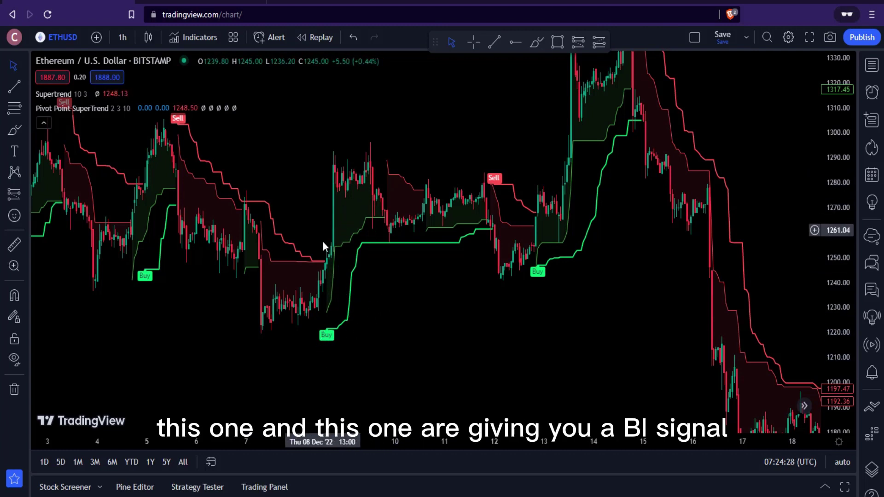
pyautogui.moveTo(380, 300)
pyautogui.mouseDown()
pyautogui.moveTo(370, 303)
pyautogui.moveTo(377, 316)
pyautogui.mouseUp()
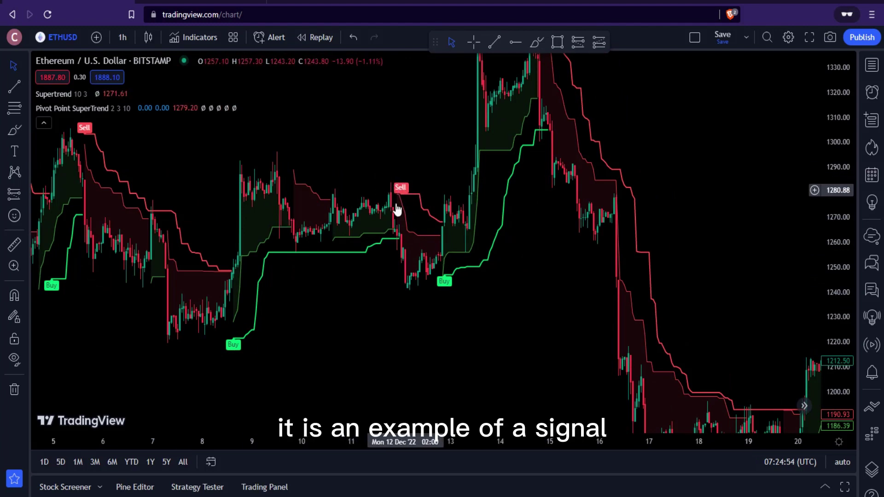
pyautogui.moveTo(314, 310); pyautogui.dragTo(575, 264)
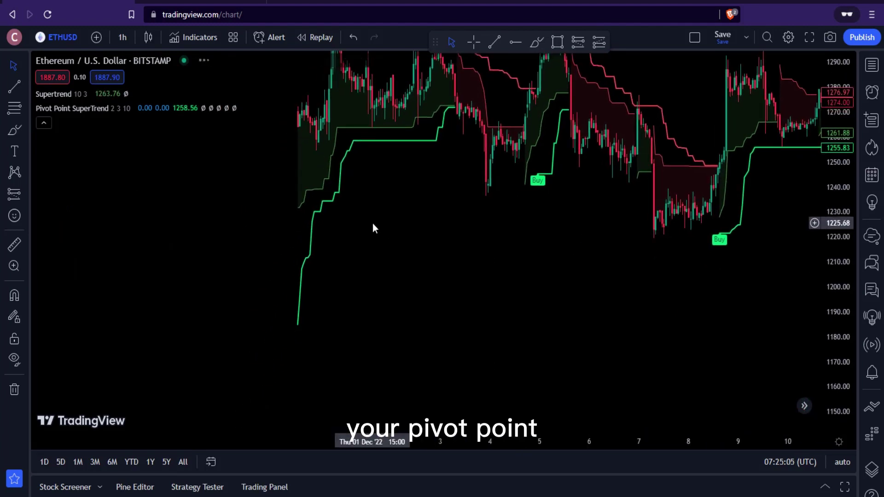
pyautogui.moveTo(373, 227); pyautogui.dragTo(488, 272)
pyautogui.moveTo(431, 335); pyautogui.dragTo(437, 240)
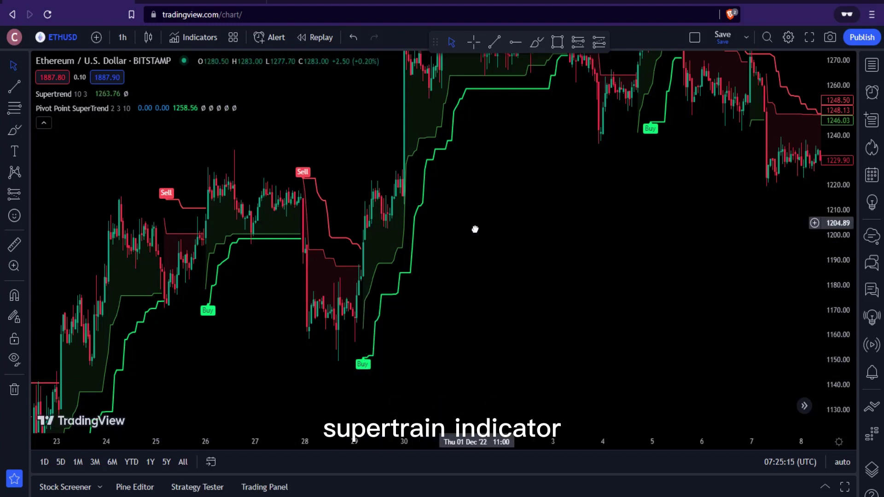
# Step: Compress the price scale and frame the Nov 9–26 signals
pyautogui.moveTo(474, 229)
pyautogui.mouseDown()
pyautogui.moveTo(454, 257)
pyautogui.moveTo(417, 268)
pyautogui.moveTo(468, 223)
pyautogui.mouseUp()
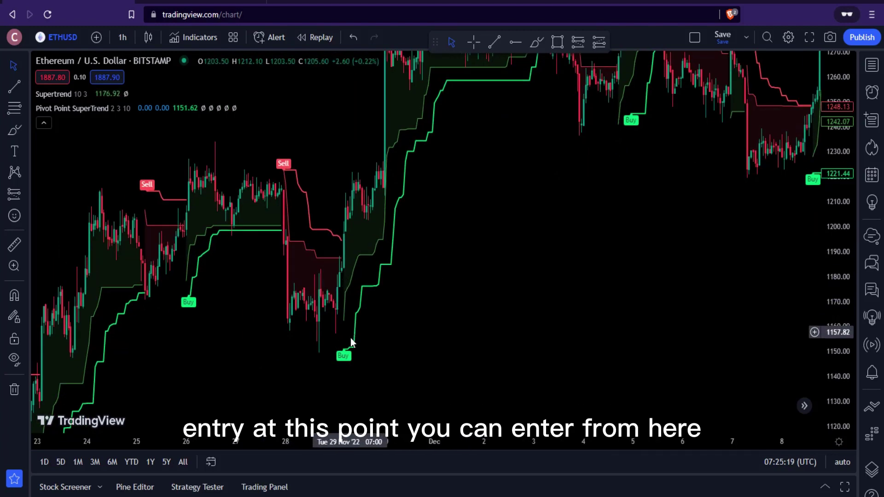
pyautogui.moveTo(458, 254); pyautogui.dragTo(438, 347)
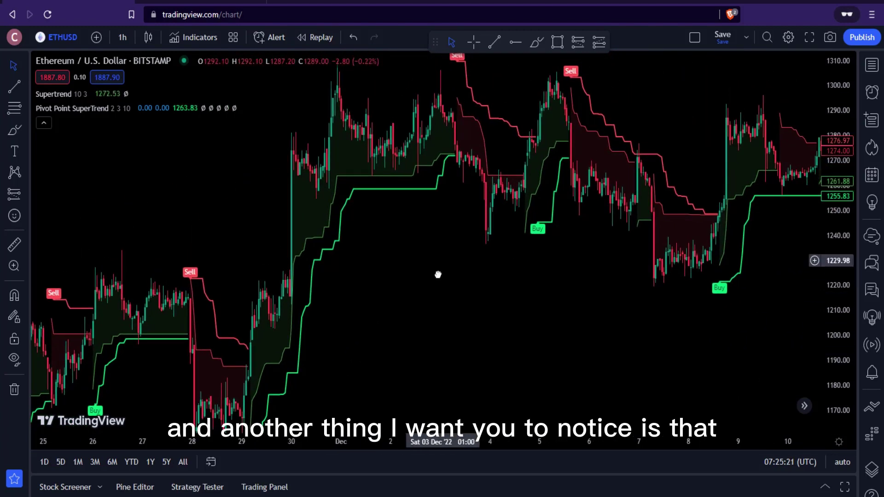
pyautogui.moveTo(438, 274); pyautogui.dragTo(639, 164)
pyautogui.moveTo(237, 363); pyautogui.dragTo(462, 191)
pyautogui.moveTo(842, 225); pyautogui.dragTo(751, 265)
pyautogui.moveTo(474, 333); pyautogui.dragTo(776, 341)
pyautogui.moveTo(522, 302); pyautogui.dragTo(584, 426)
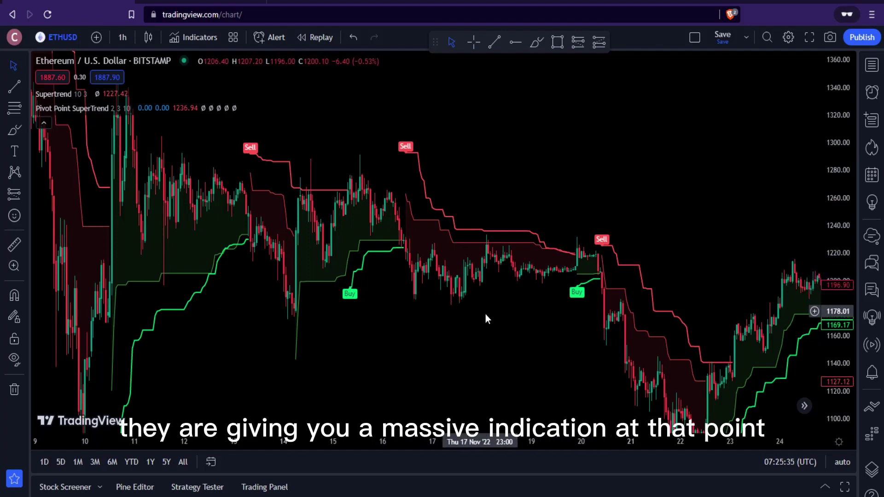
pyautogui.moveTo(584, 314); pyautogui.dragTo(496, 306)
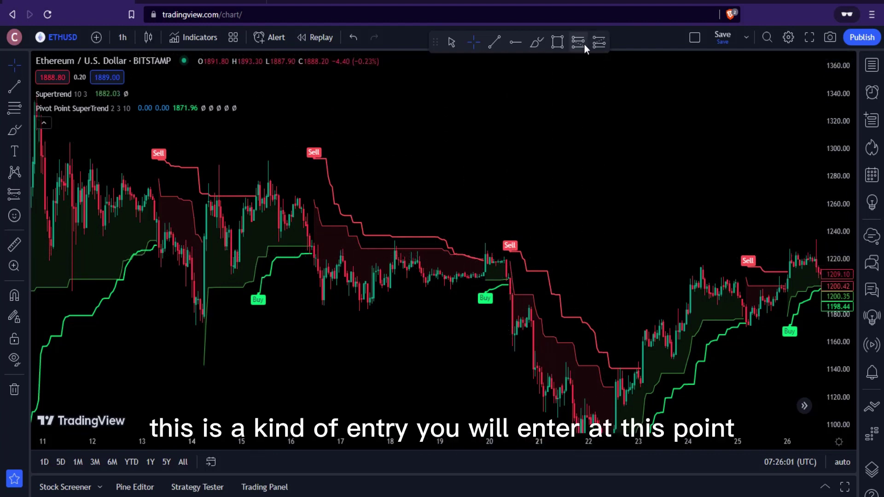
pyautogui.click(508, 257)
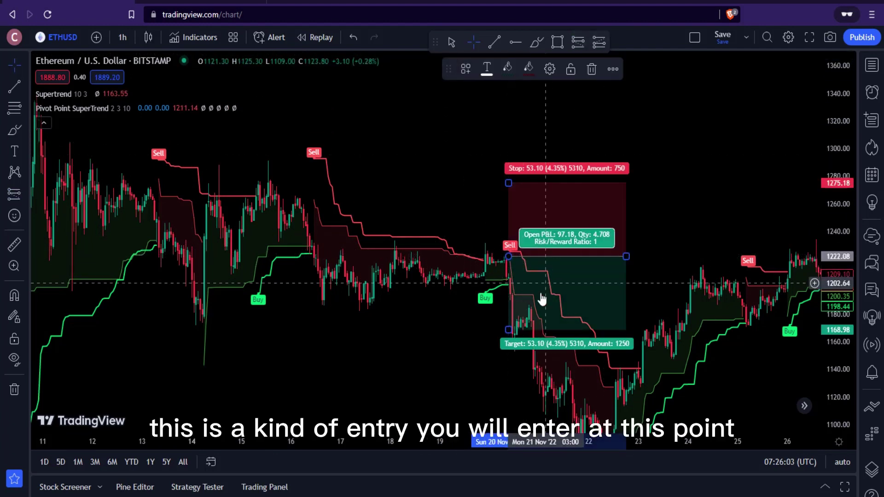
pyautogui.click(452, 44)
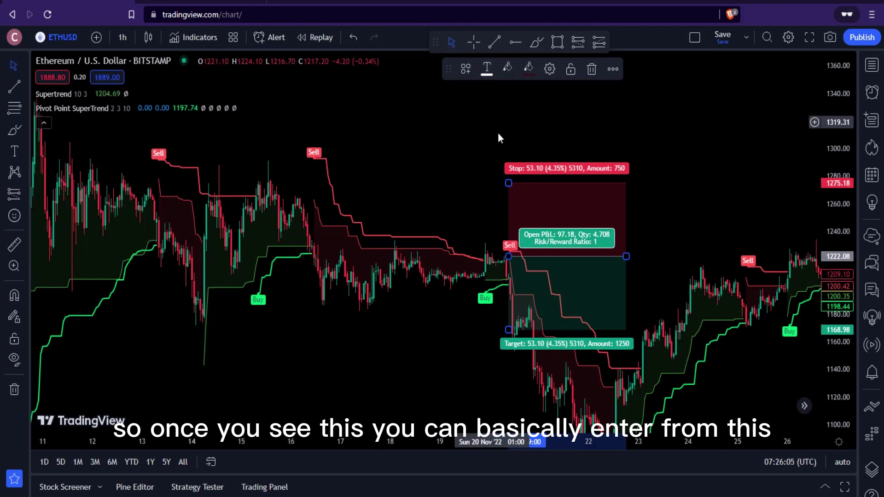
pyautogui.moveTo(509, 183); pyautogui.dragTo(508, 213)
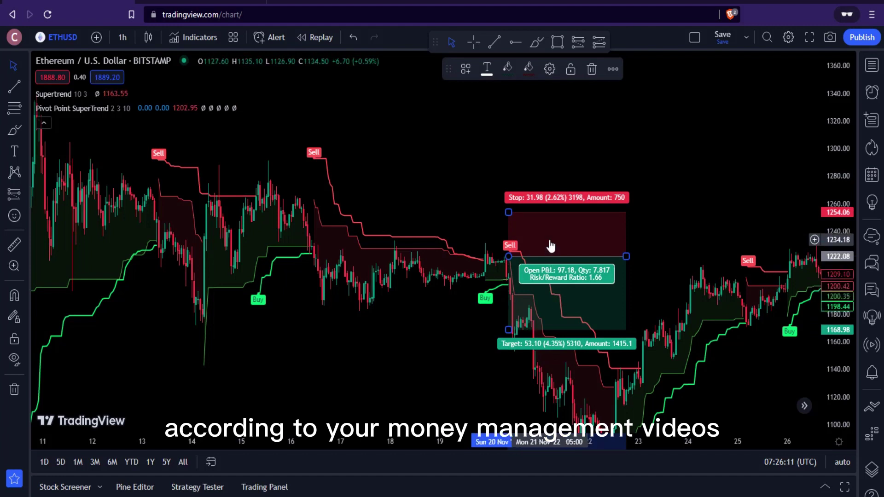
pyautogui.moveTo(551, 245); pyautogui.dragTo(528, 237)
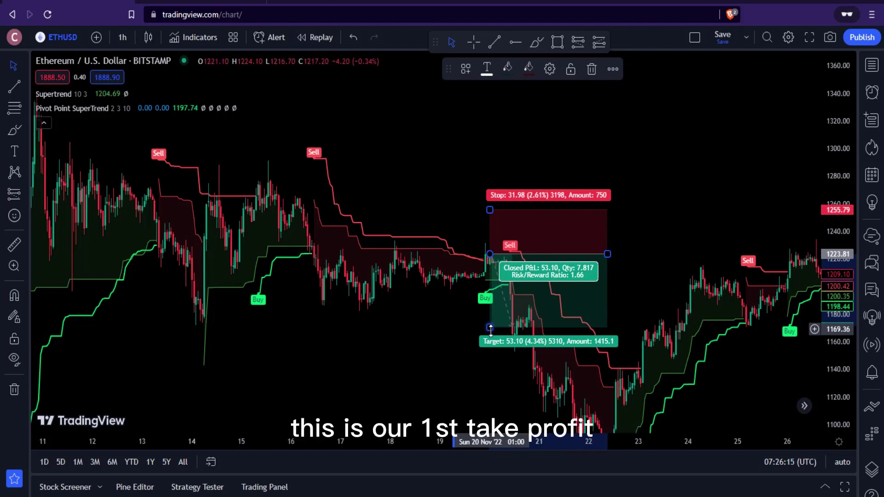
pyautogui.moveTo(488, 333); pyautogui.dragTo(505, 424)
pyautogui.moveTo(444, 355); pyautogui.dragTo(444, 294)
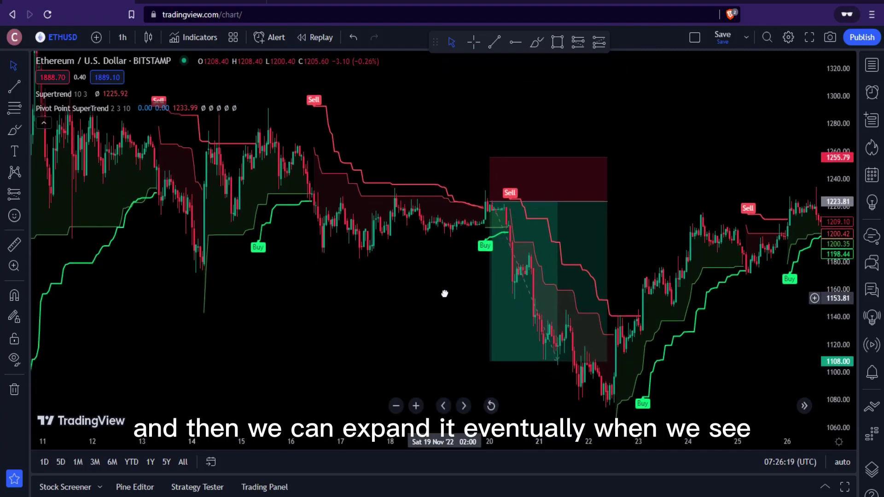
pyautogui.click(529, 282)
# Step: Delete the short position drawing and pan back to the late October–12 November signals
pyautogui.press('Delete')
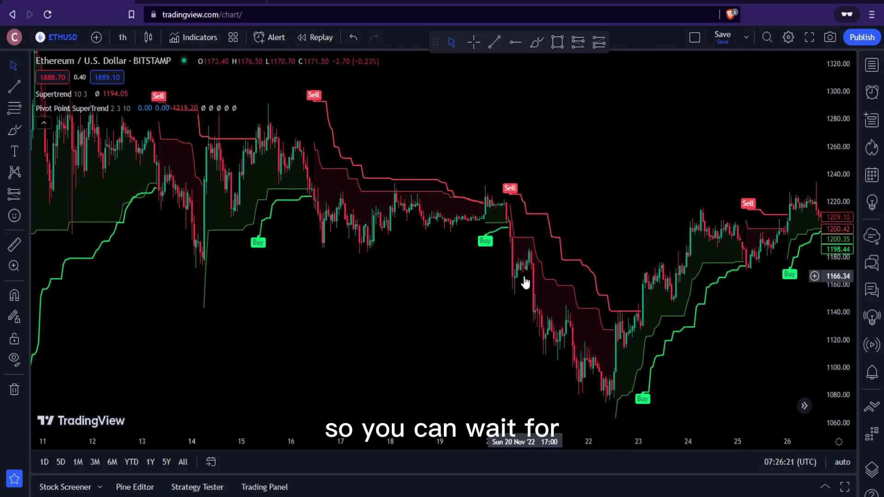
pyautogui.moveTo(112, 308); pyautogui.dragTo(532, 347)
pyautogui.moveTo(863, 246); pyautogui.dragTo(856, 319)
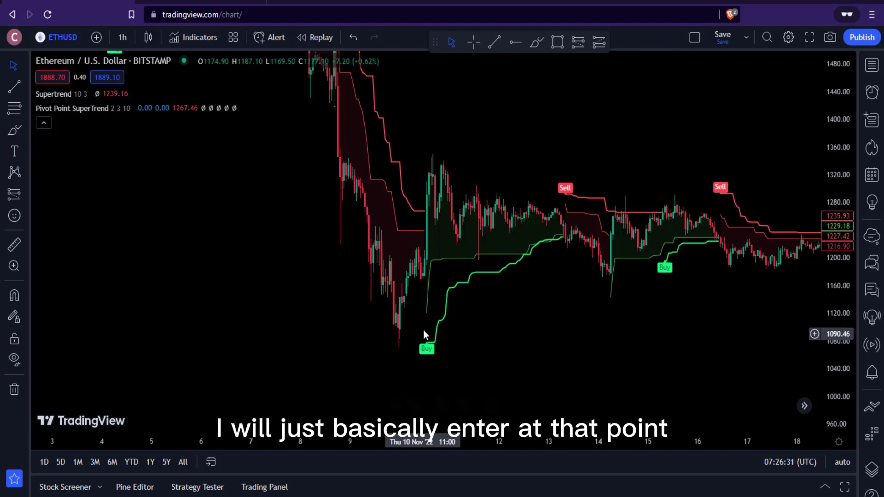
pyautogui.moveTo(472, 347); pyautogui.dragTo(709, 457)
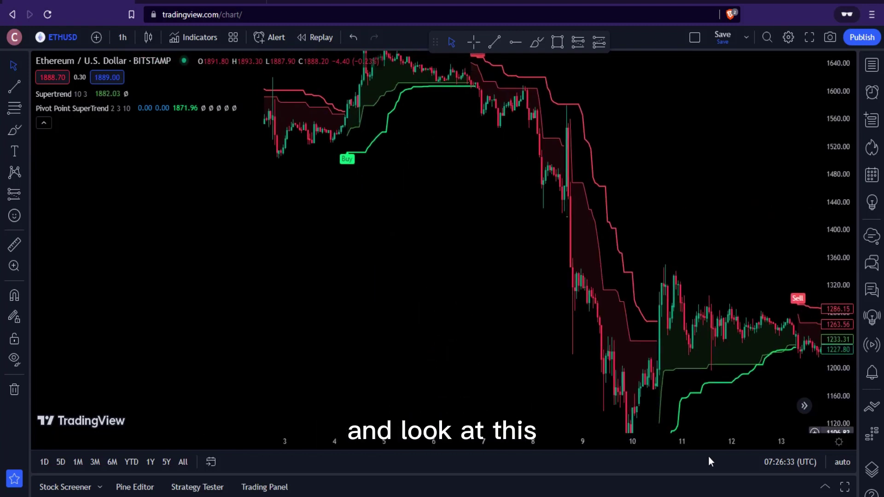
pyautogui.moveTo(534, 307); pyautogui.dragTo(604, 419)
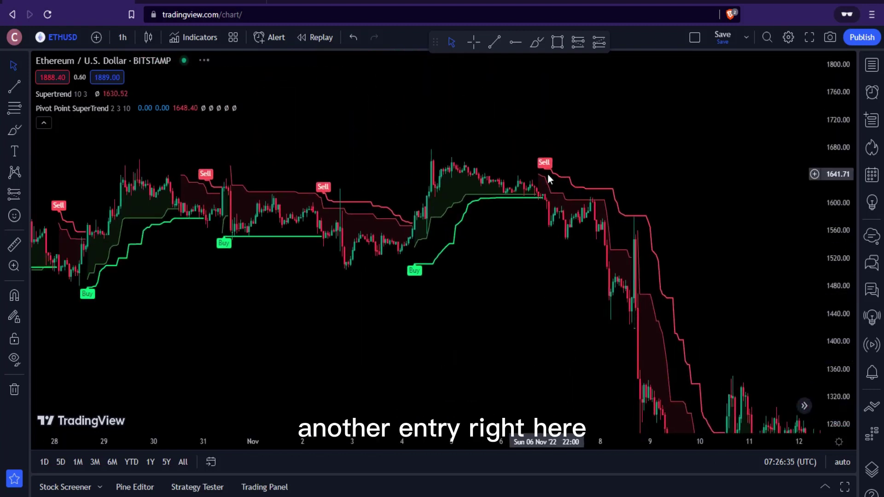
pyautogui.moveTo(533, 259); pyautogui.dragTo(469, 227)
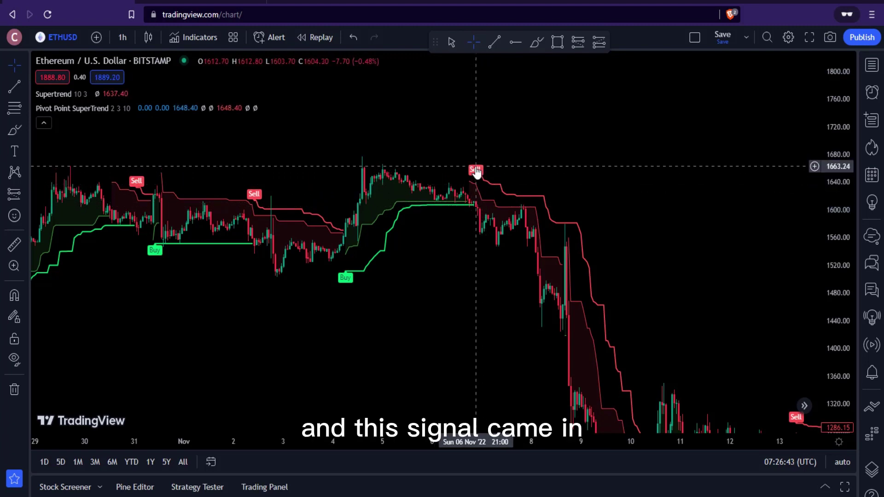
# Step: Browse the 14–29 October hourly signals, stretching the price axis to enlarge the candles
pyautogui.moveTo(254, 318); pyautogui.dragTo(536, 274)
pyautogui.moveTo(308, 252); pyautogui.dragTo(394, 290)
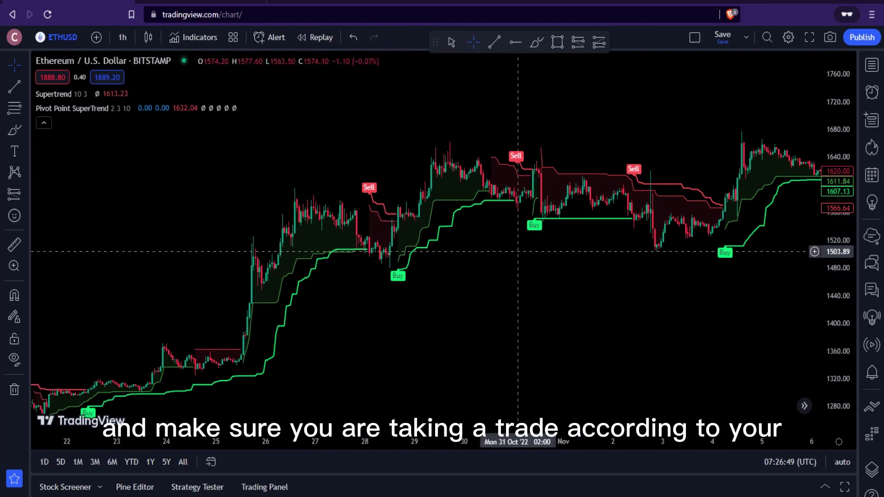
pyautogui.moveTo(529, 251); pyautogui.dragTo(665, 258)
pyautogui.moveTo(385, 385); pyautogui.dragTo(645, 268)
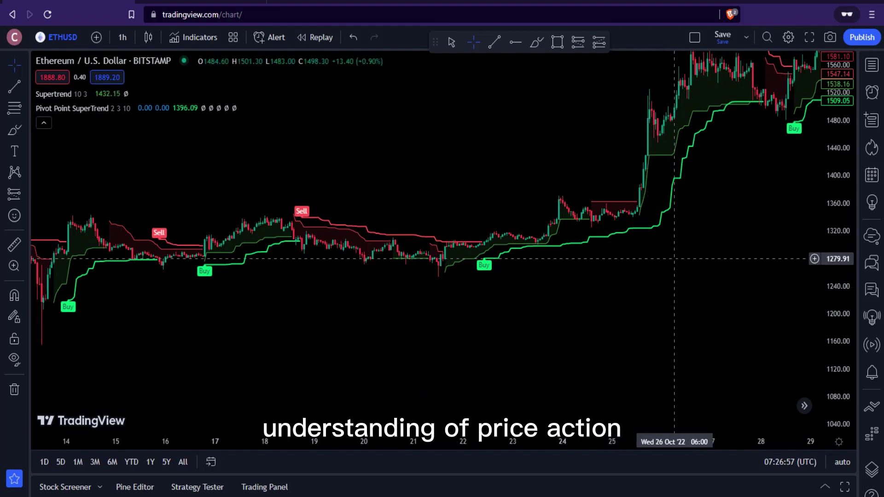
pyautogui.moveTo(615, 291); pyautogui.dragTo(635, 376)
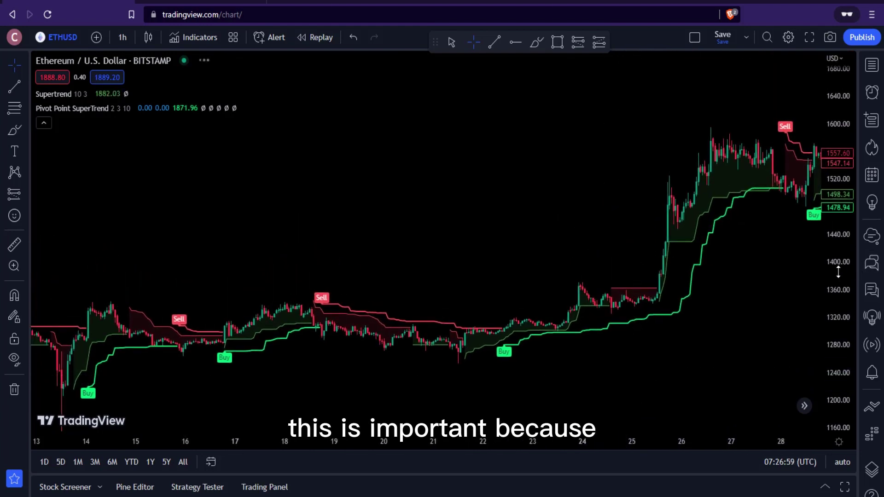
pyautogui.moveTo(838, 272); pyautogui.dragTo(838, 177)
pyautogui.moveTo(594, 261); pyautogui.dragTo(574, 180)
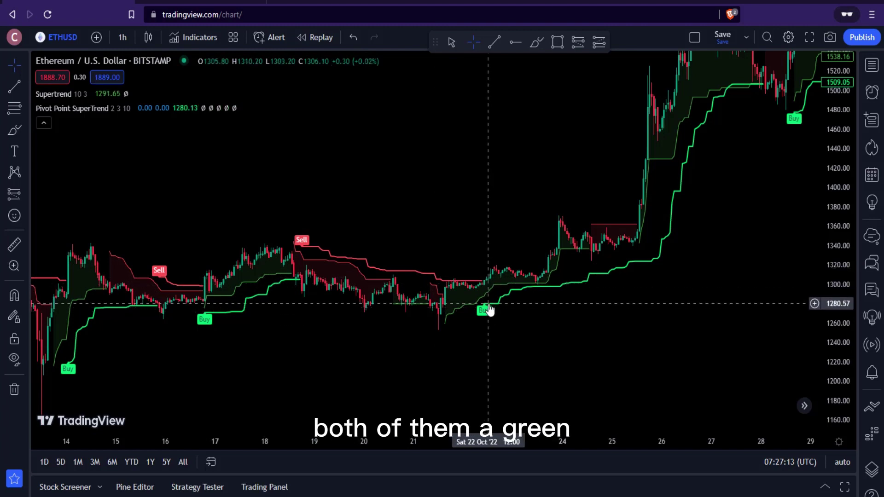
pyautogui.moveTo(316, 346); pyautogui.dragTo(579, 302)
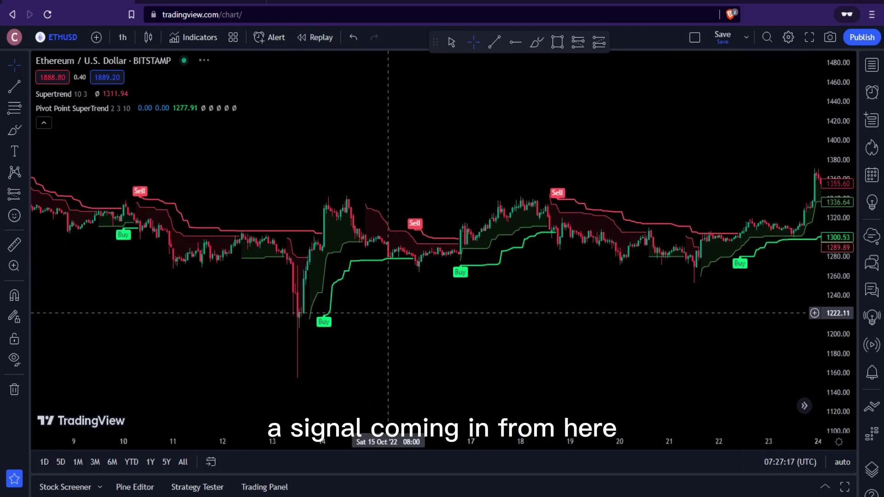
pyautogui.moveTo(388, 314); pyautogui.dragTo(563, 310)
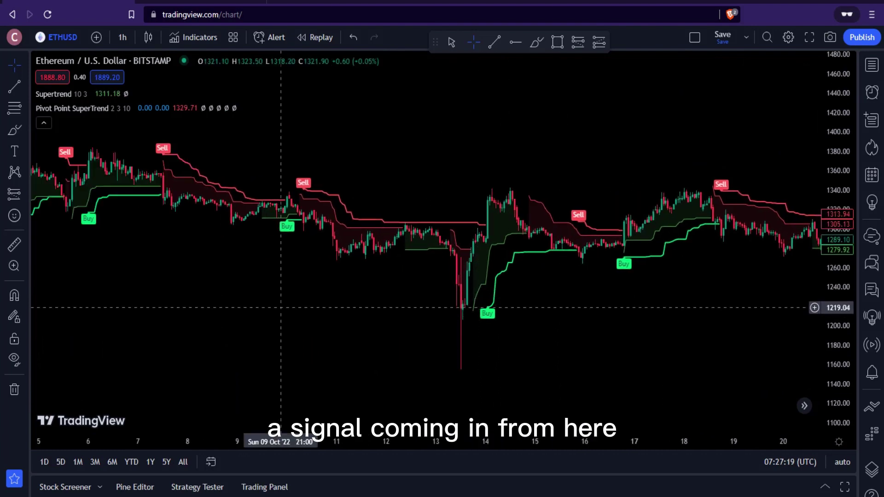
pyautogui.moveTo(295, 314); pyautogui.dragTo(4, 251)
pyautogui.moveTo(444, 279); pyautogui.dragTo(1, 317)
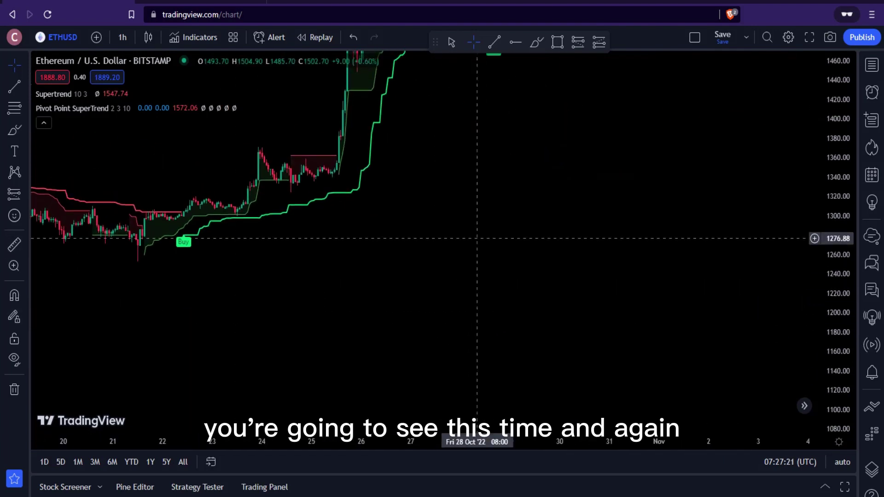
pyautogui.moveTo(477, 238); pyautogui.dragTo(636, 389)
# Step: Switch ETHUSD to the 1-day interval with auto price scaling and pan back to October 2021
pyautogui.click(123, 37)
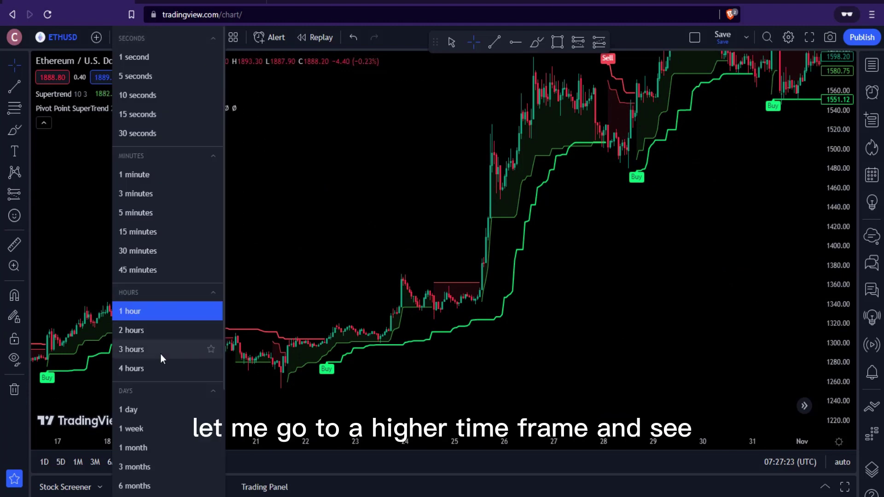
pyautogui.click(140, 407)
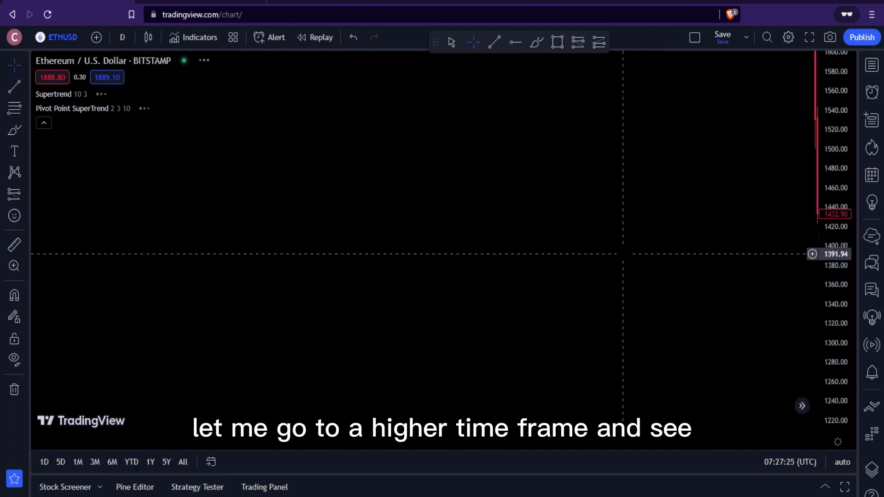
pyautogui.moveTo(615, 252); pyautogui.dragTo(149, 205)
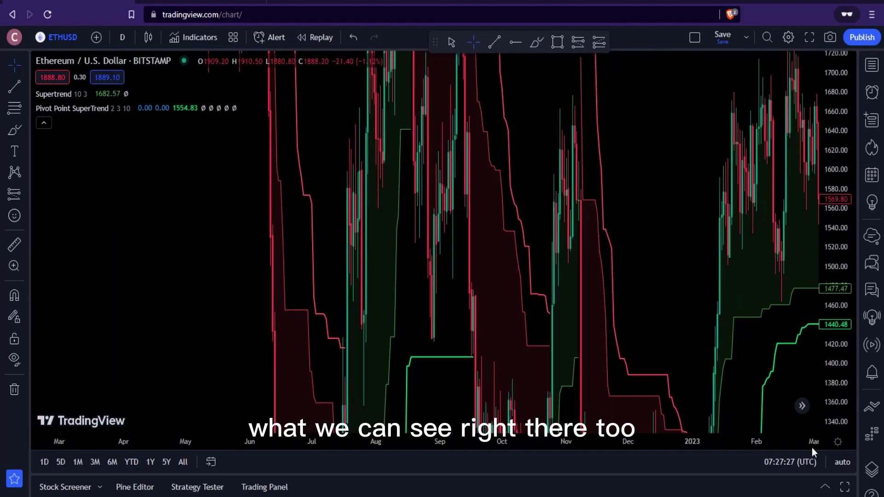
pyautogui.click(842, 462)
pyautogui.moveTo(456, 221); pyautogui.dragTo(689, 248)
pyautogui.moveTo(521, 222); pyautogui.dragTo(585, 227)
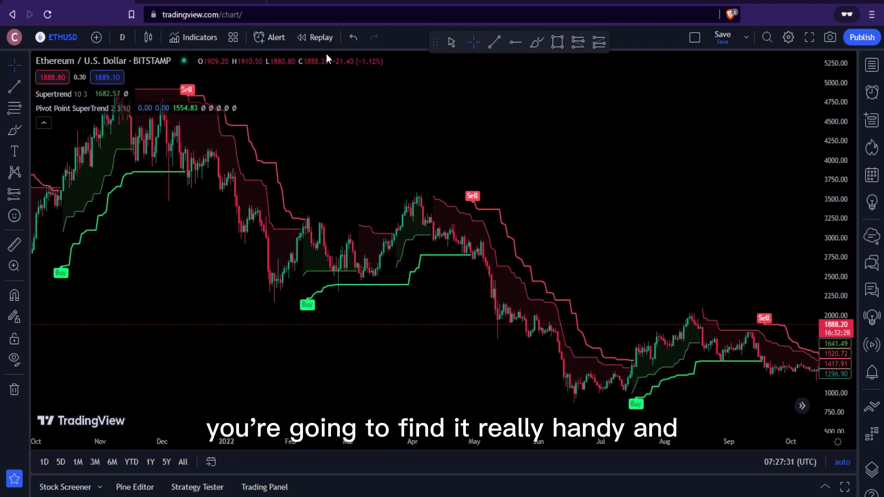
# Step: Start Bar Replay from early May 2022 and play it at 3x speed
pyautogui.click(322, 37)
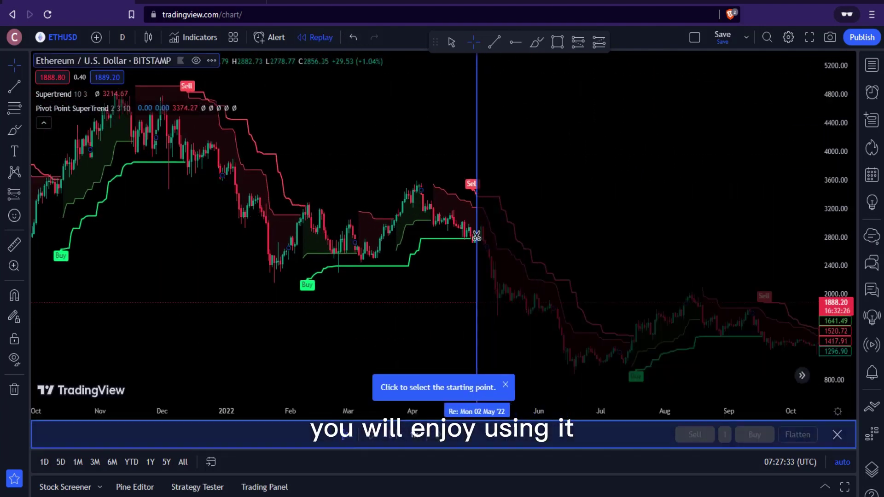
pyautogui.click(477, 236)
pyautogui.moveTo(594, 326); pyautogui.dragTo(249, 292)
pyautogui.moveTo(507, 329); pyautogui.dragTo(494, 231)
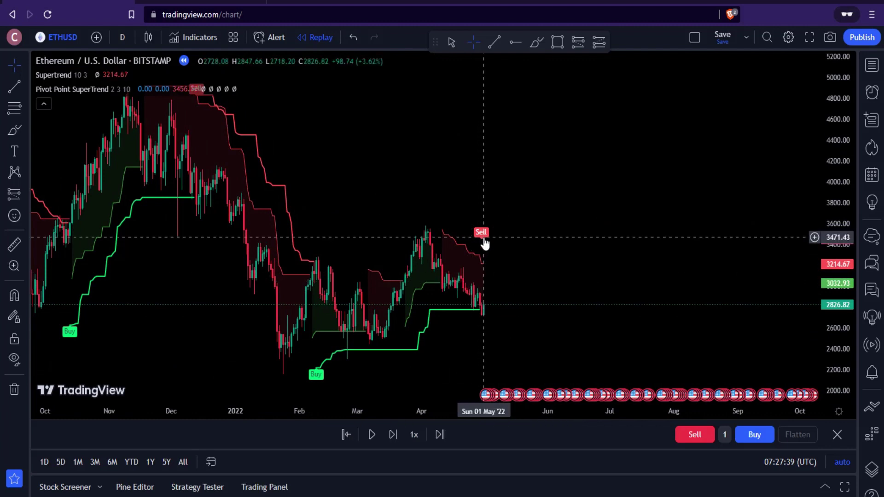
pyautogui.click(408, 438)
pyautogui.click(458, 326)
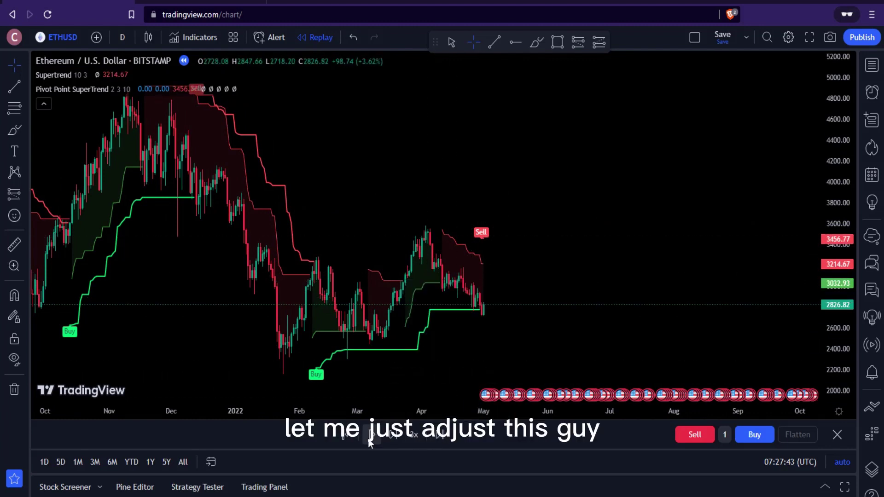
pyautogui.click(369, 439)
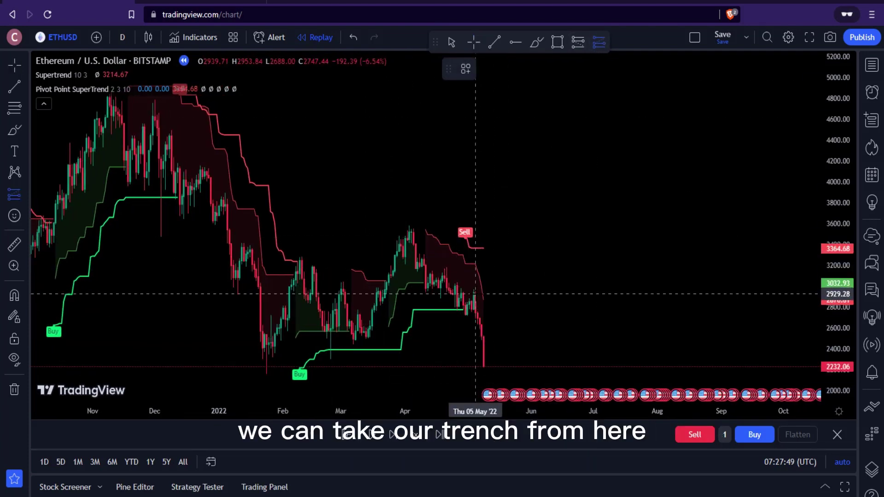
# Step: Replace the long position with a short position at the latest candle, stop lowered to about 3117
pyautogui.click(474, 311)
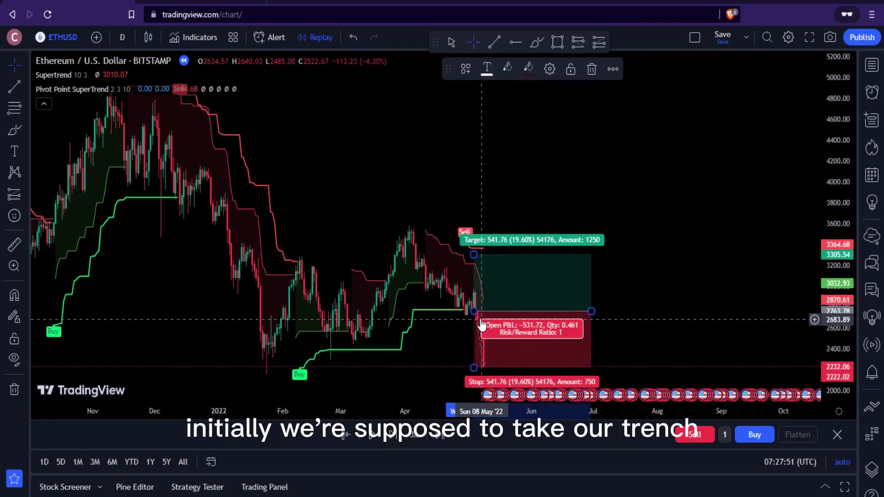
pyautogui.click(594, 73)
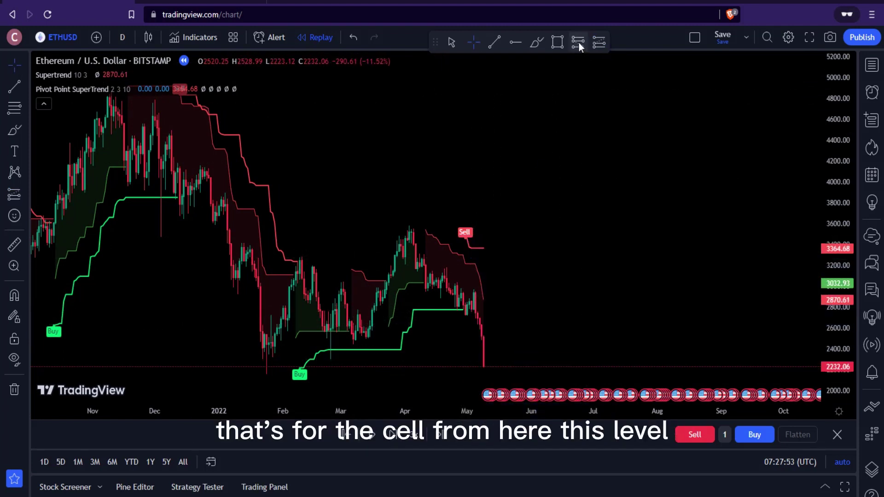
pyautogui.click(579, 44)
pyautogui.click(478, 311)
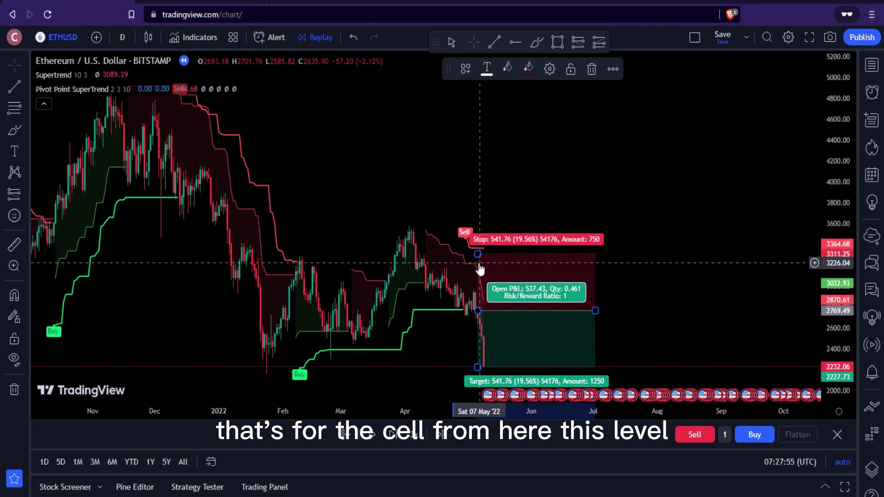
pyautogui.moveTo(478, 256); pyautogui.dragTo(479, 275)
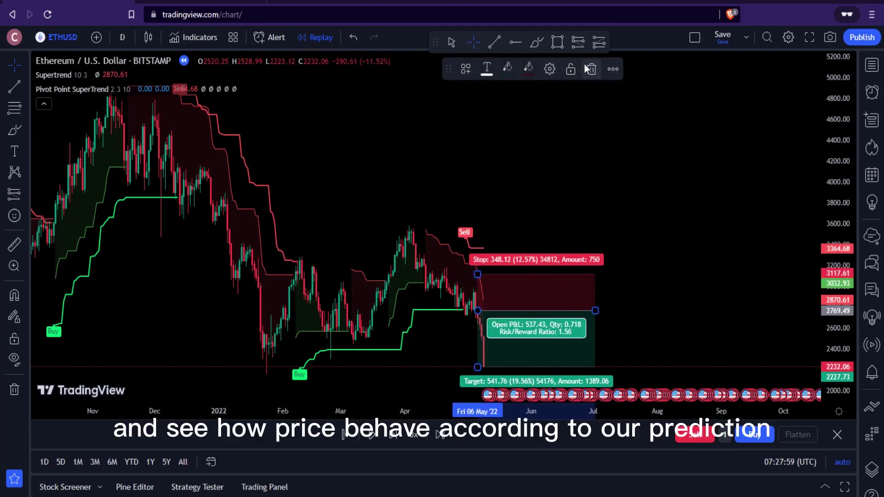
pyautogui.moveTo(528, 143); pyautogui.dragTo(526, 74)
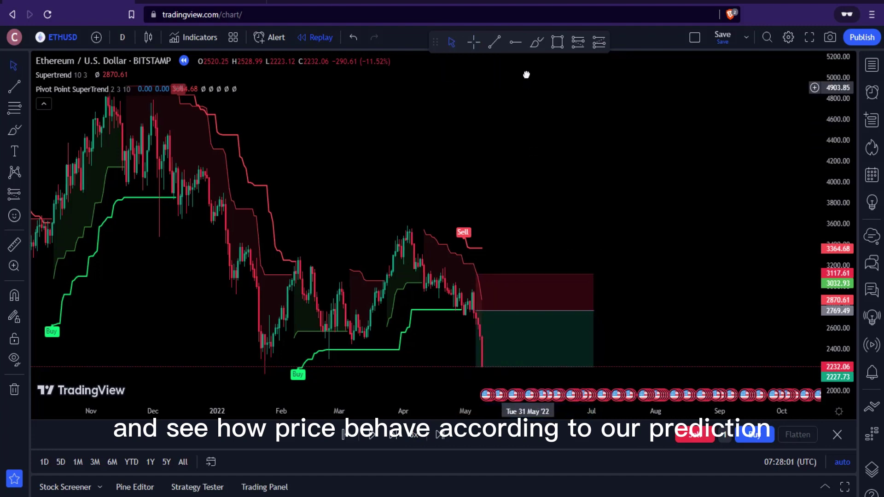
pyautogui.moveTo(567, 204); pyautogui.dragTo(599, 120)
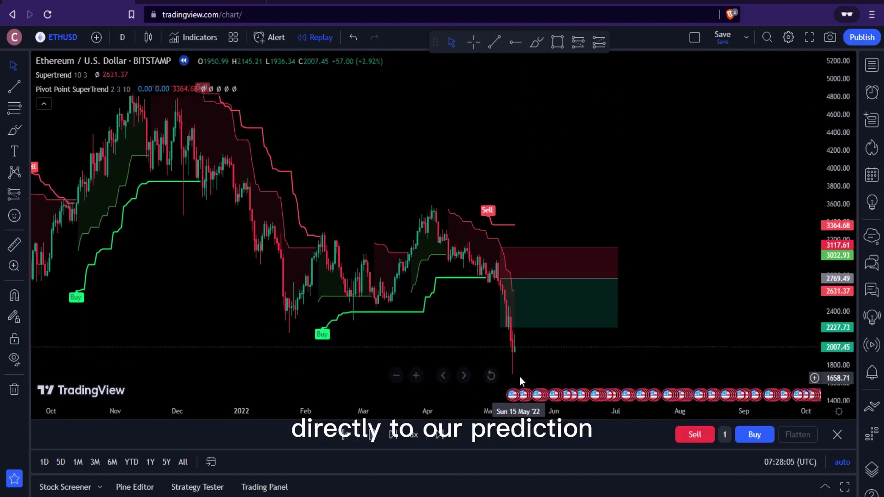
# Step: Extend the short position's profit target down to 953.55, then pan back to 2021 history
pyautogui.click(536, 319)
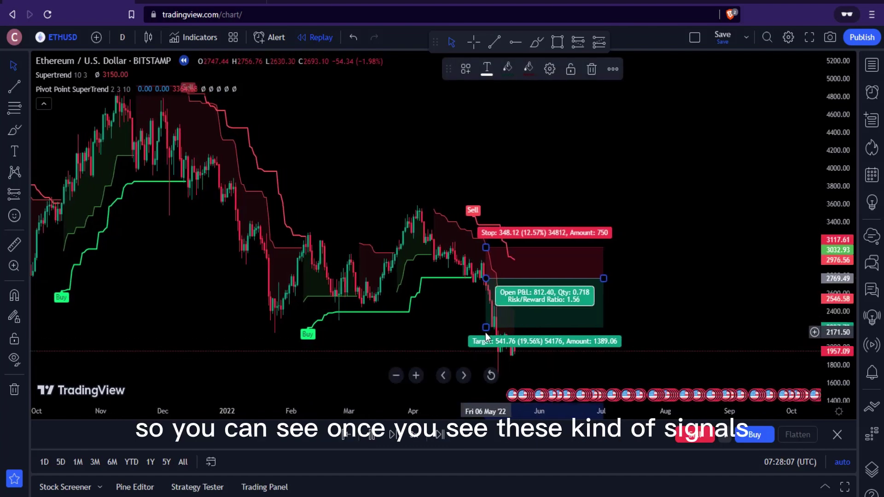
pyautogui.moveTo(484, 328); pyautogui.dragTo(482, 376)
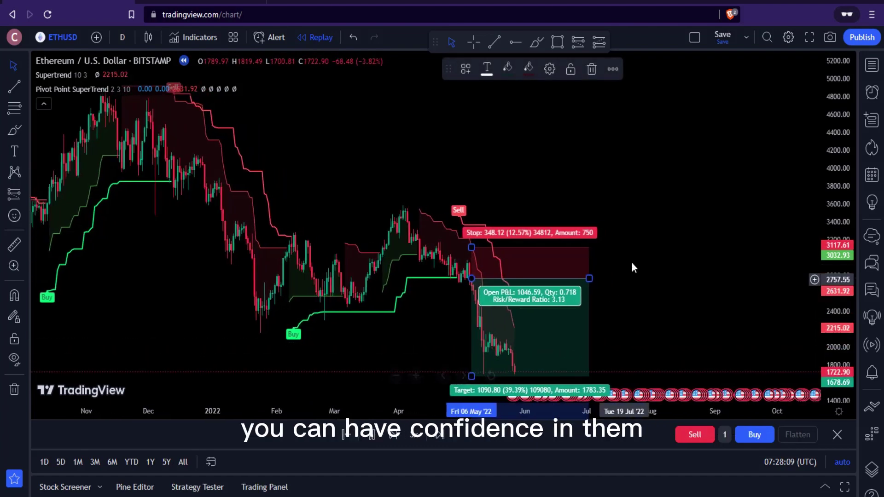
pyautogui.click(656, 203)
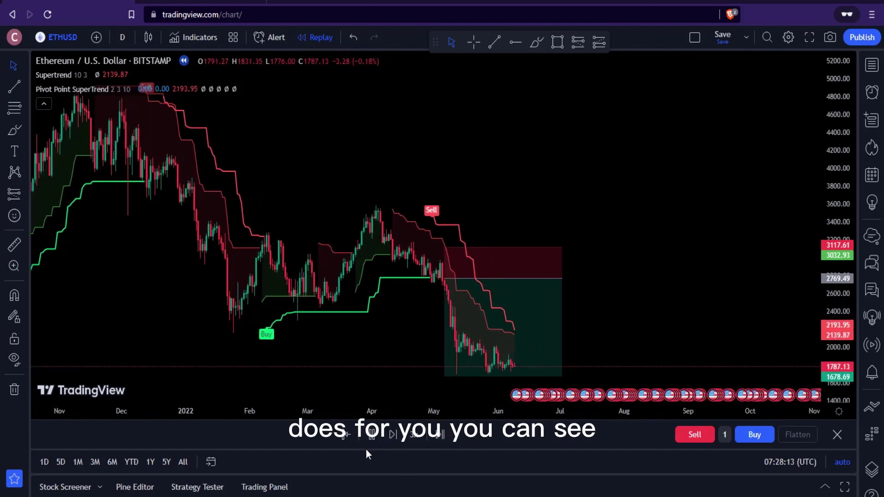
pyautogui.click(439, 325)
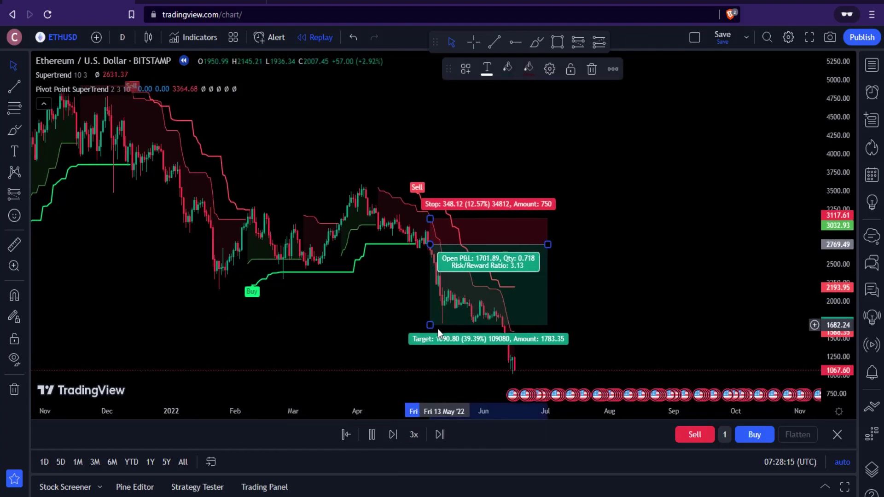
pyautogui.click(428, 355)
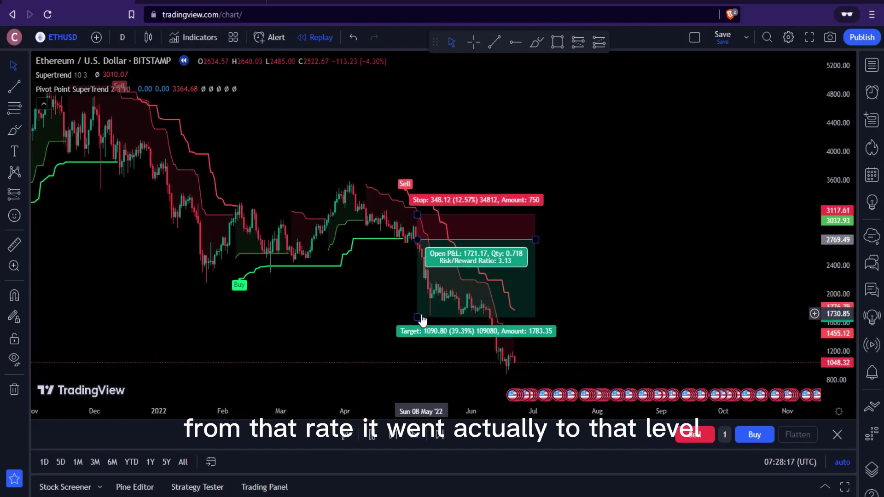
pyautogui.moveTo(416, 316); pyautogui.dragTo(416, 368)
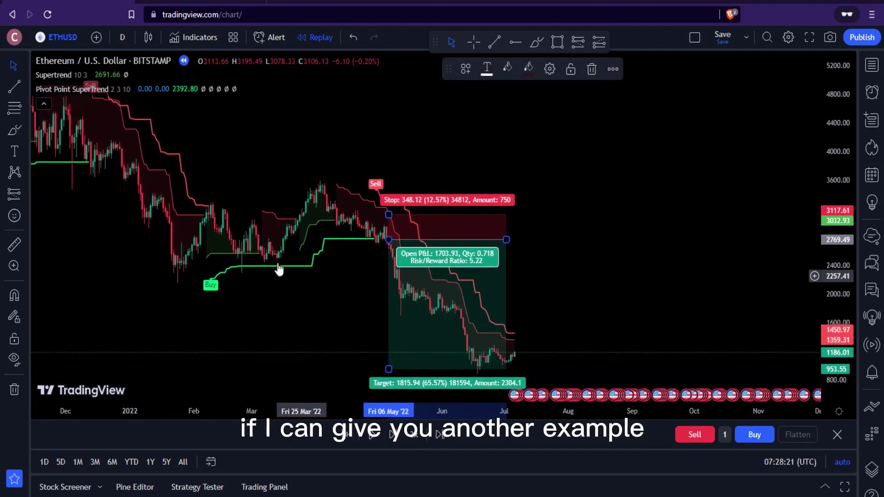
pyautogui.moveTo(242, 155); pyautogui.dragTo(752, 160)
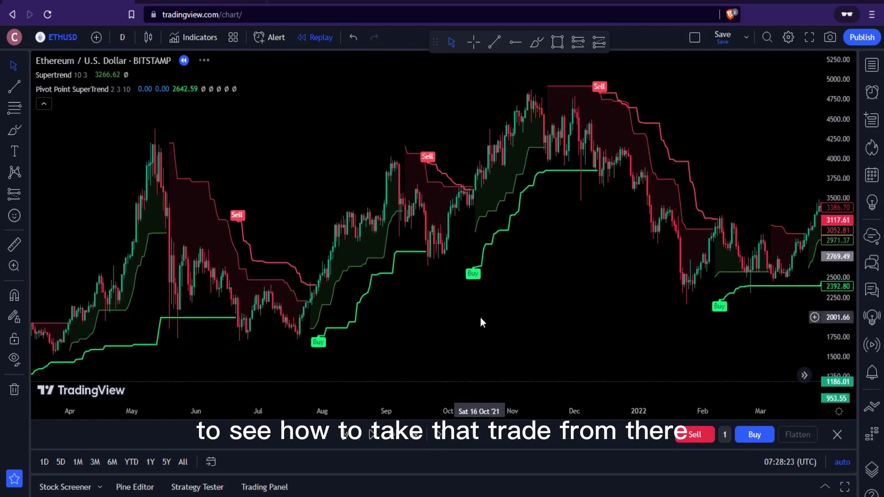
# Step: Restart the replay from the early October 2021 bar and play forward to the new Buy signal
pyautogui.click(355, 437)
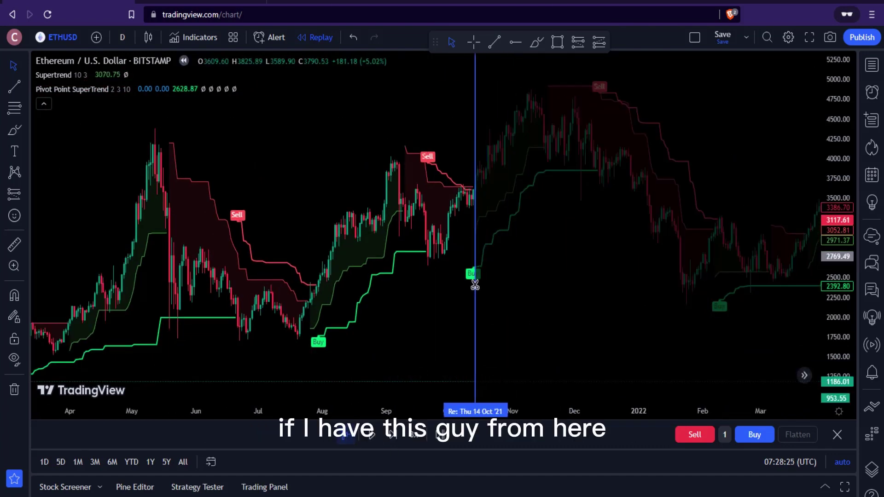
pyautogui.click(448, 285)
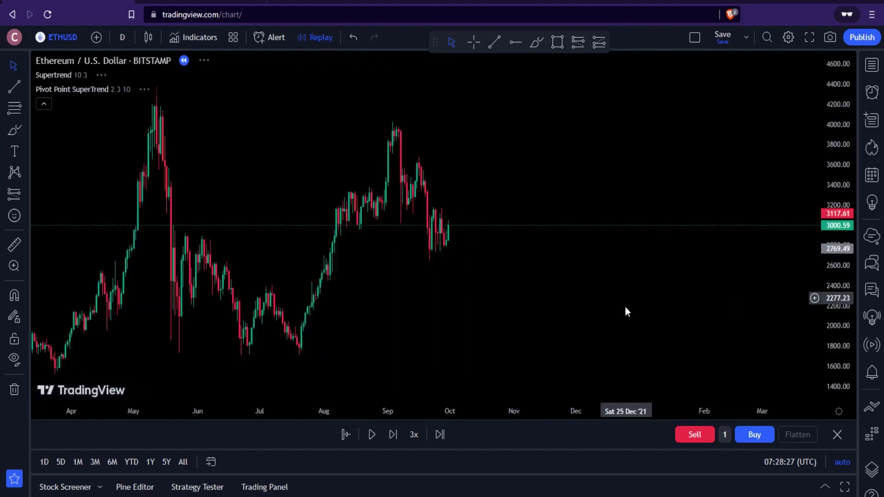
pyautogui.moveTo(520, 328); pyautogui.dragTo(432, 321)
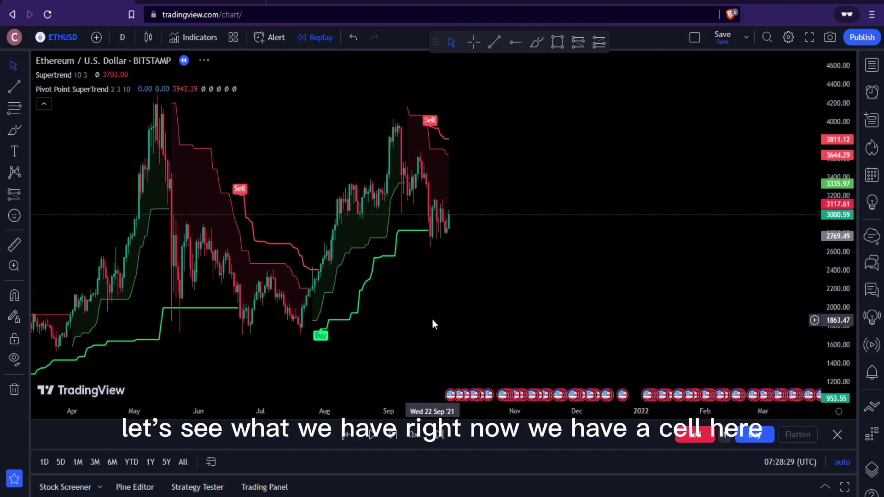
pyautogui.click(370, 434)
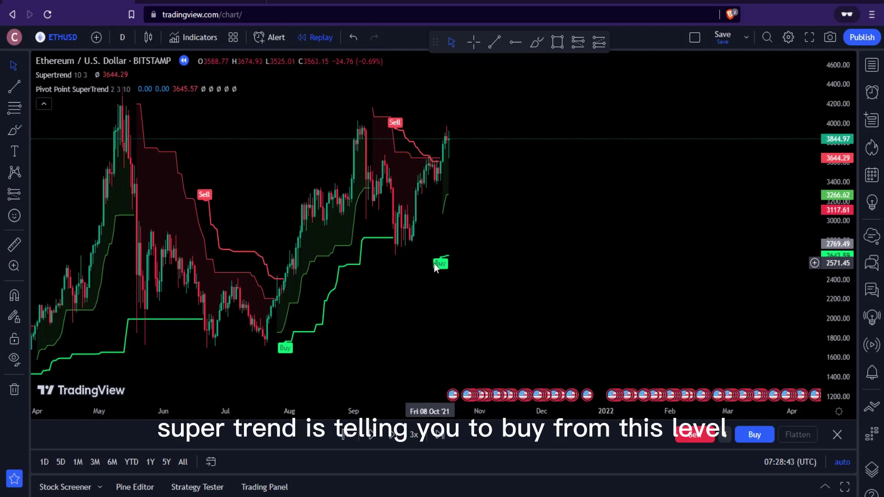
# Step: Open a long position near 3,845 at the Buy signal, lower its stop slightly, and resume replay
pyautogui.moveTo(479, 253); pyautogui.dragTo(492, 257)
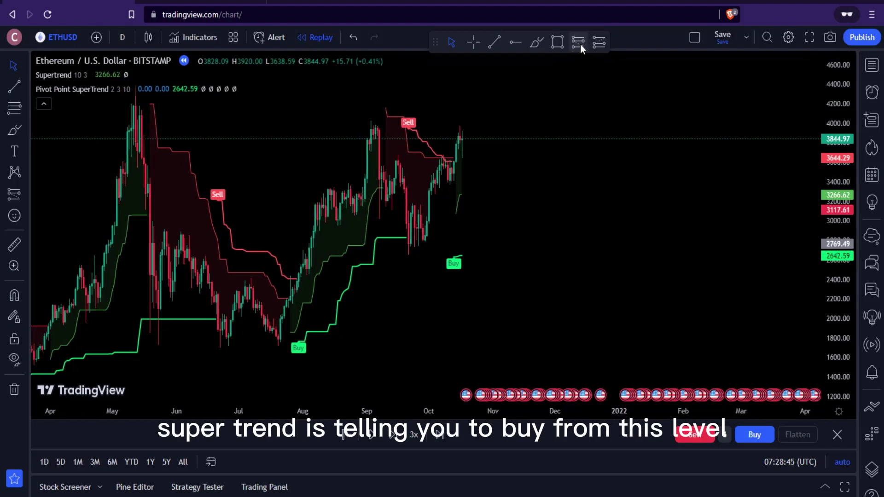
pyautogui.click(601, 43)
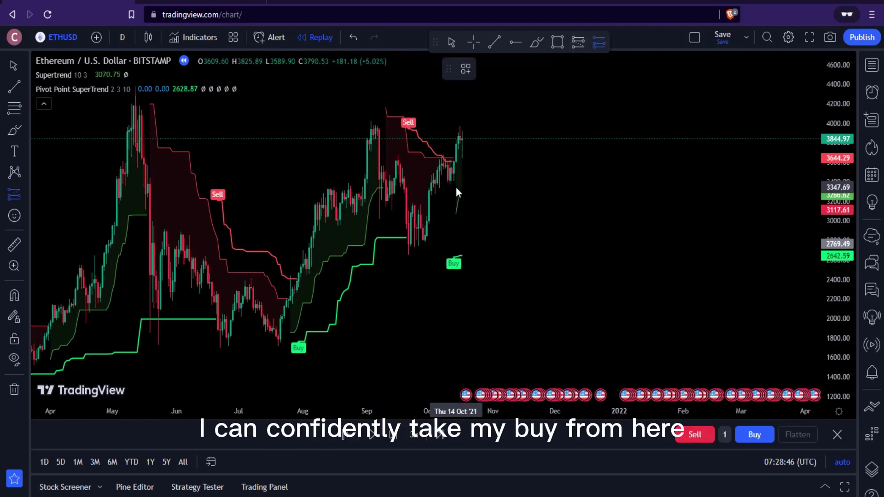
pyautogui.click(461, 137)
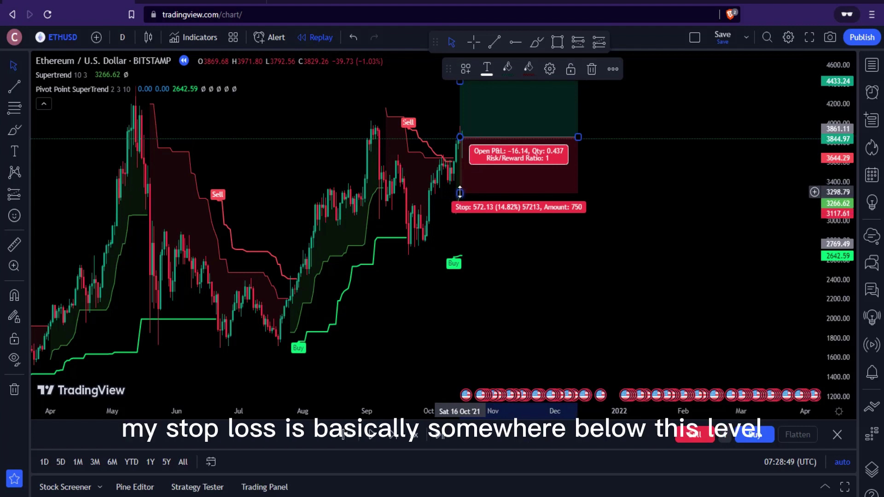
pyautogui.moveTo(459, 192); pyautogui.dragTo(460, 197)
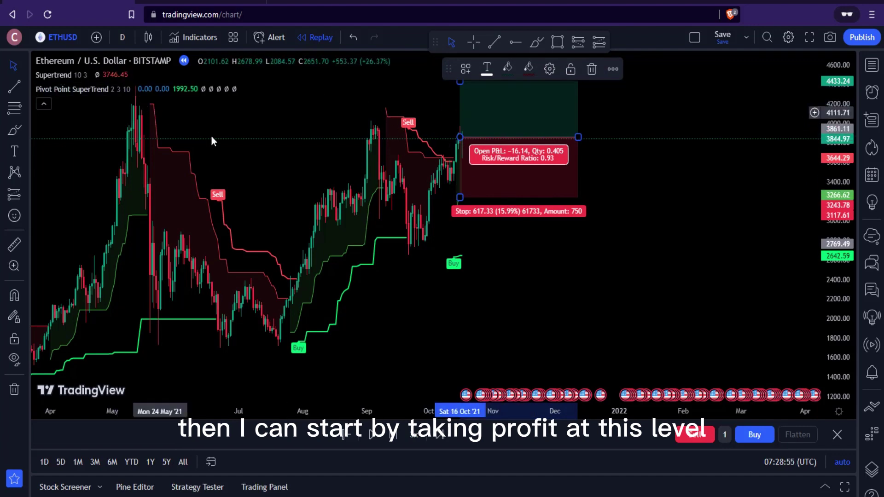
pyautogui.moveTo(211, 137); pyautogui.dragTo(397, 194)
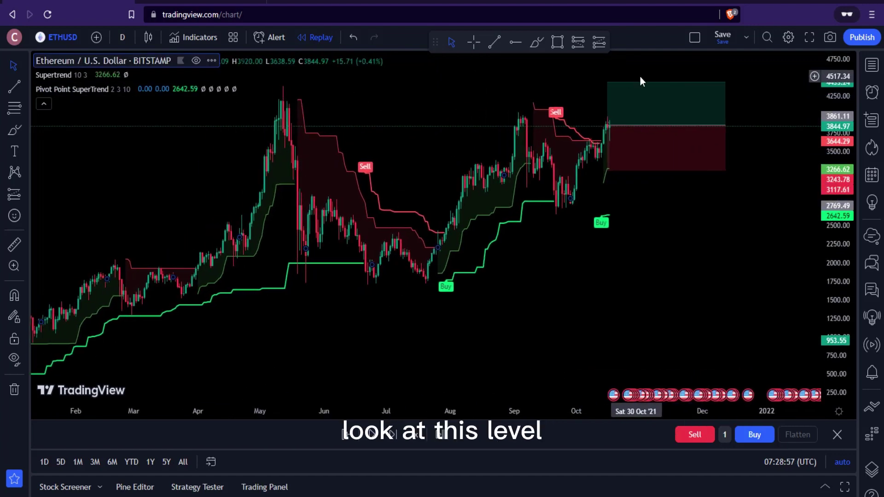
pyautogui.moveTo(648, 251); pyautogui.dragTo(497, 335)
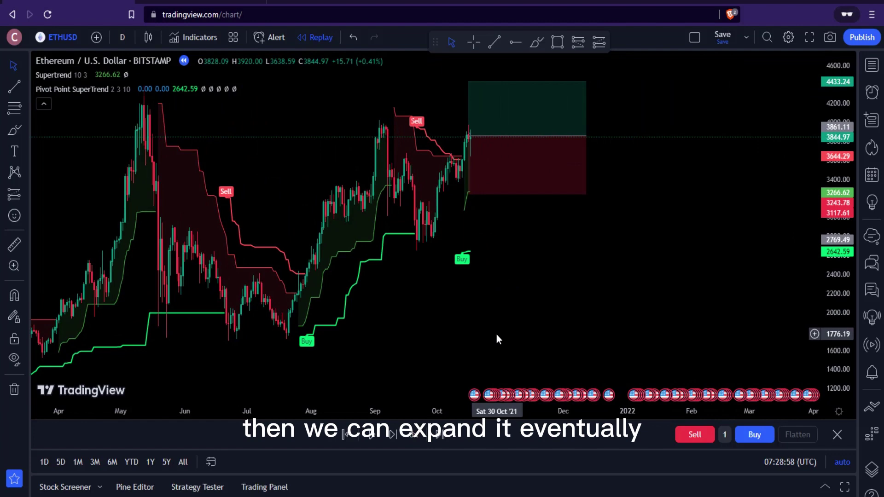
pyautogui.click(372, 435)
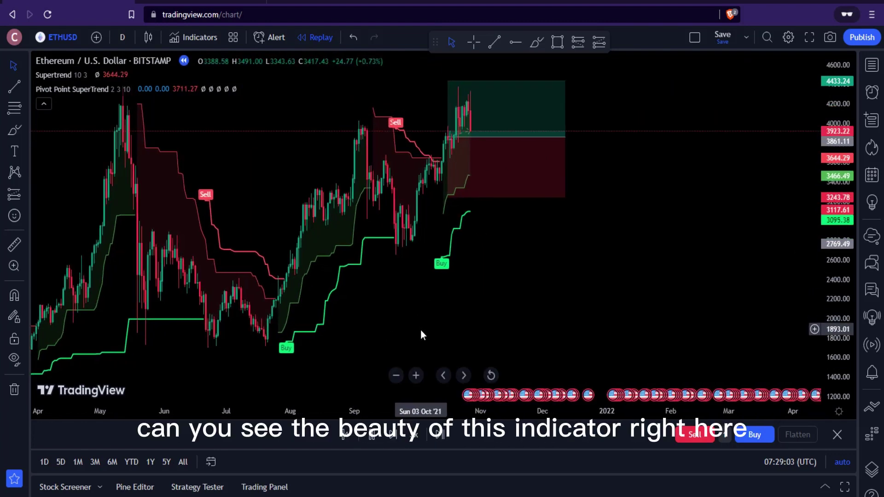
# Step: Raise the long position's target to 4,717.23 and stop to 3,848.56, then resume replay into late December
pyautogui.click(372, 434)
pyautogui.click(484, 146)
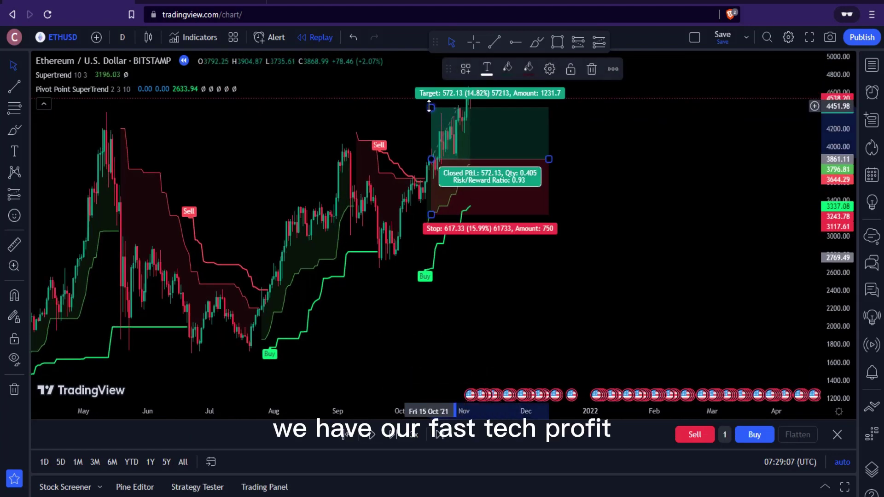
pyautogui.moveTo(430, 107); pyautogui.dragTo(431, 82)
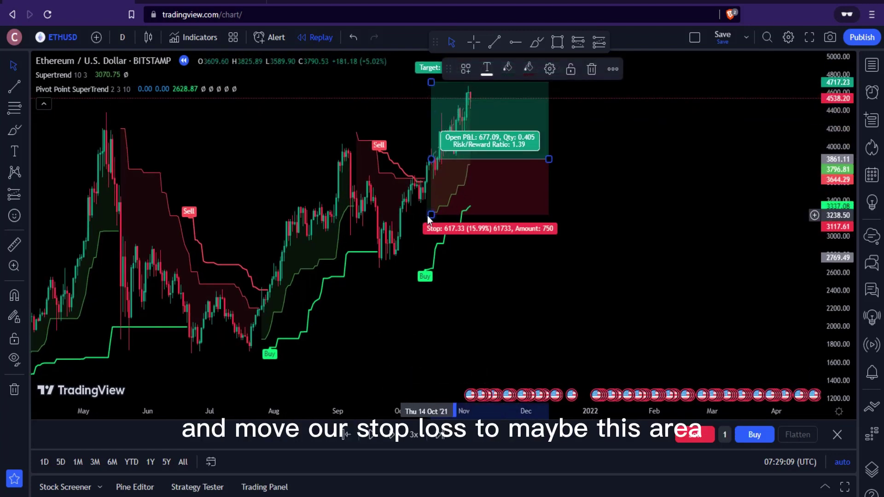
pyautogui.moveTo(429, 215); pyautogui.dragTo(436, 162)
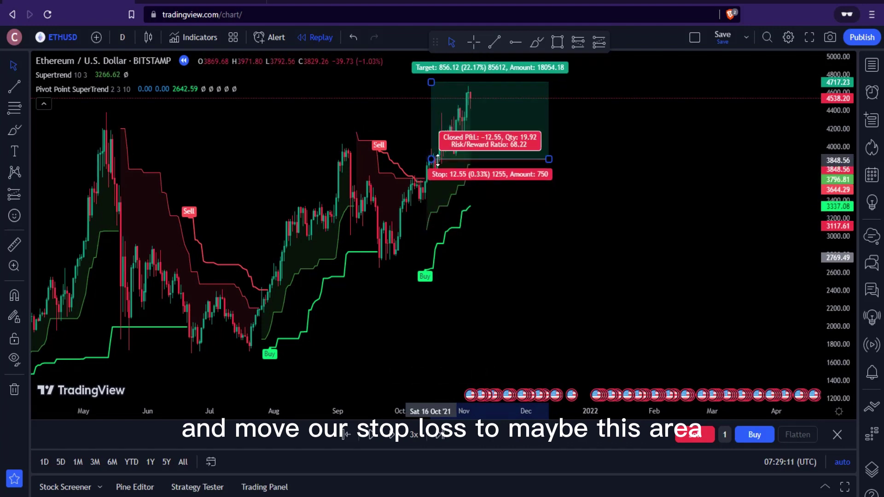
pyautogui.click(374, 434)
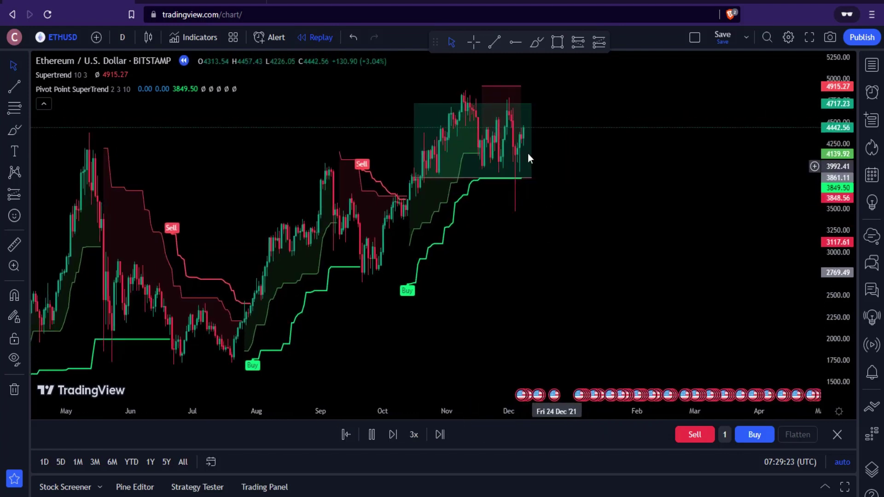
# Step: Review price history back to late 2020, then remove both position drawings from the chart
pyautogui.moveTo(433, 111)
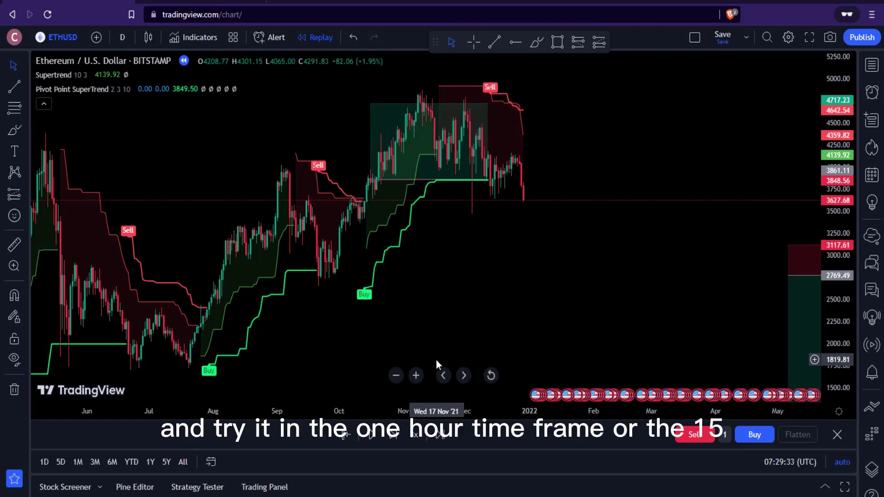
pyautogui.moveTo(476, 292); pyautogui.dragTo(642, 313)
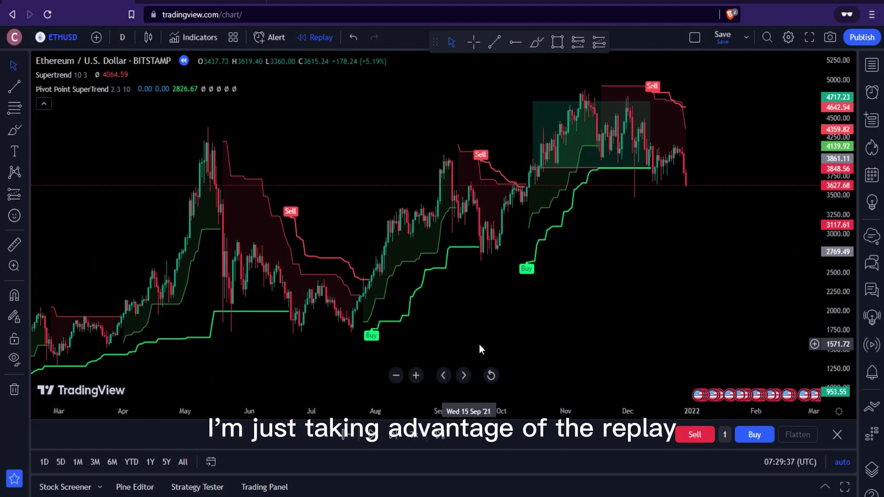
pyautogui.moveTo(479, 344); pyautogui.dragTo(711, 318)
pyautogui.moveTo(182, 200); pyautogui.dragTo(507, 192)
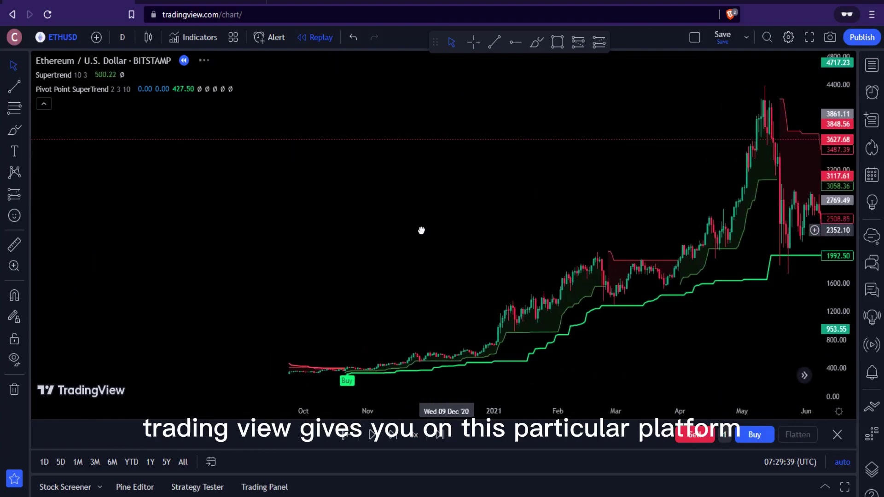
pyautogui.moveTo(422, 231); pyautogui.dragTo(127, 258)
pyautogui.moveTo(671, 299); pyautogui.dragTo(215, 280)
pyautogui.moveTo(473, 280); pyautogui.dragTo(396, 279)
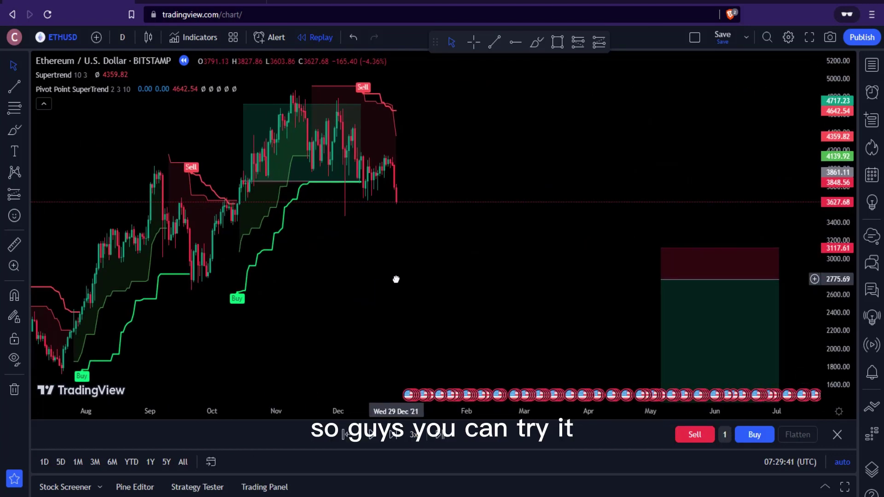
pyautogui.click(15, 390)
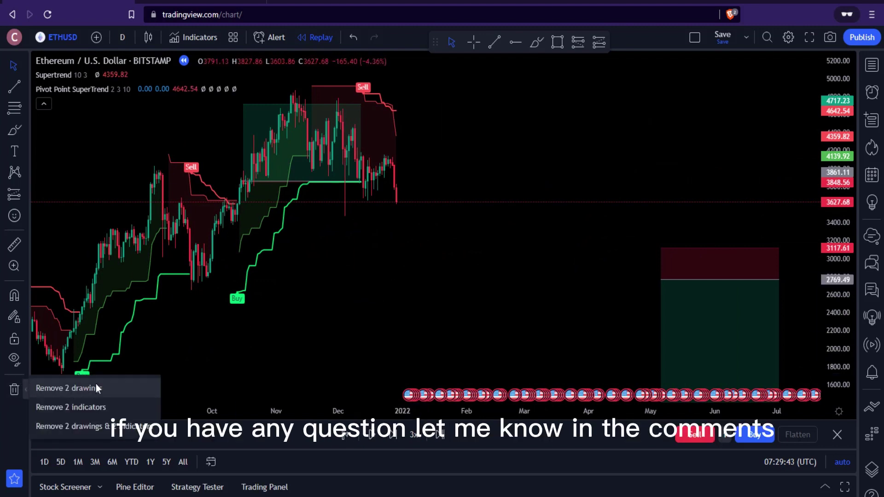
pyautogui.click(90, 392)
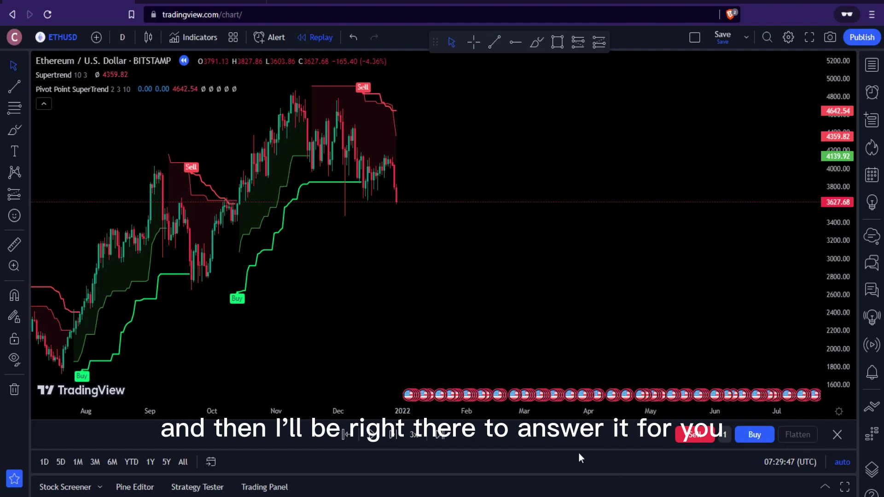
# Step: Exit bar replay, confirming Yes, and view earlier history on the live ETHUSD chart
pyautogui.click(844, 436)
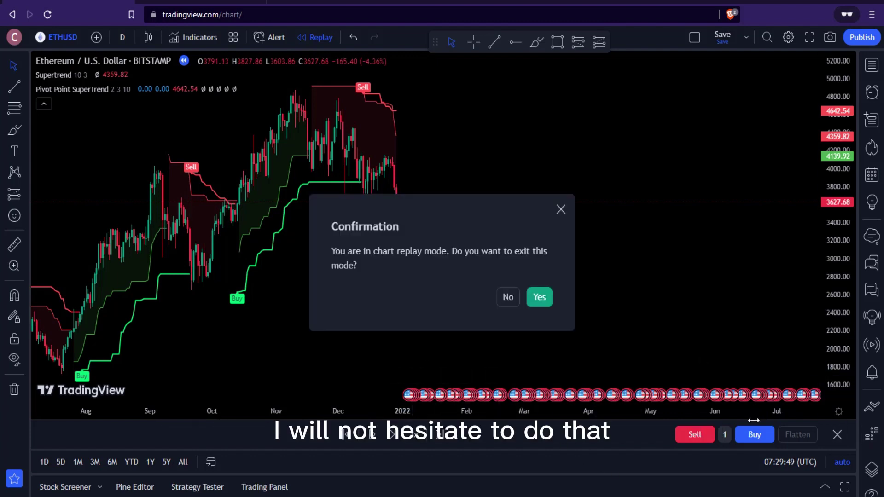
pyautogui.click(548, 301)
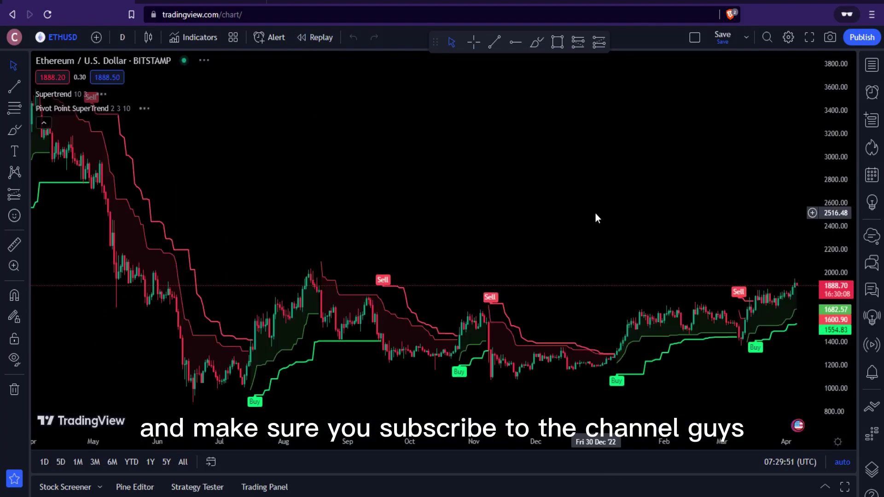
pyautogui.moveTo(358, 242); pyautogui.dragTo(616, 215)
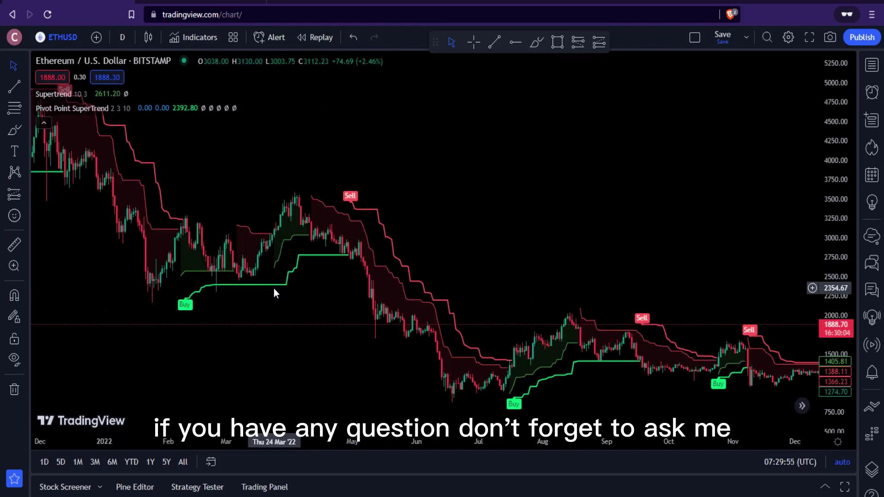